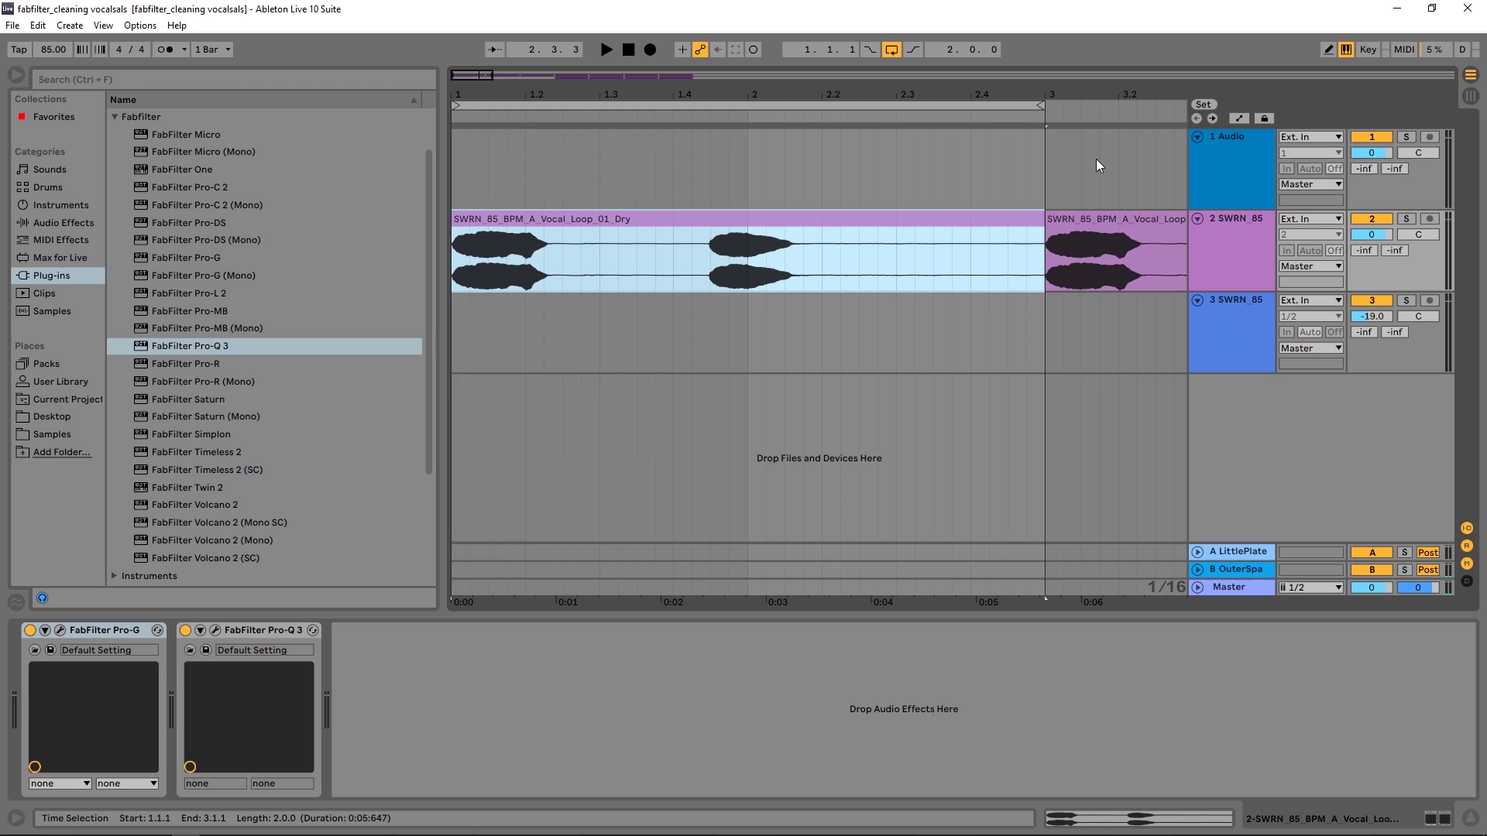
- Group Pro-G and Pro-Q 3 into an Audio Effect Rack, switch it off, and play the vocal
{"action": "key", "text": "space"}
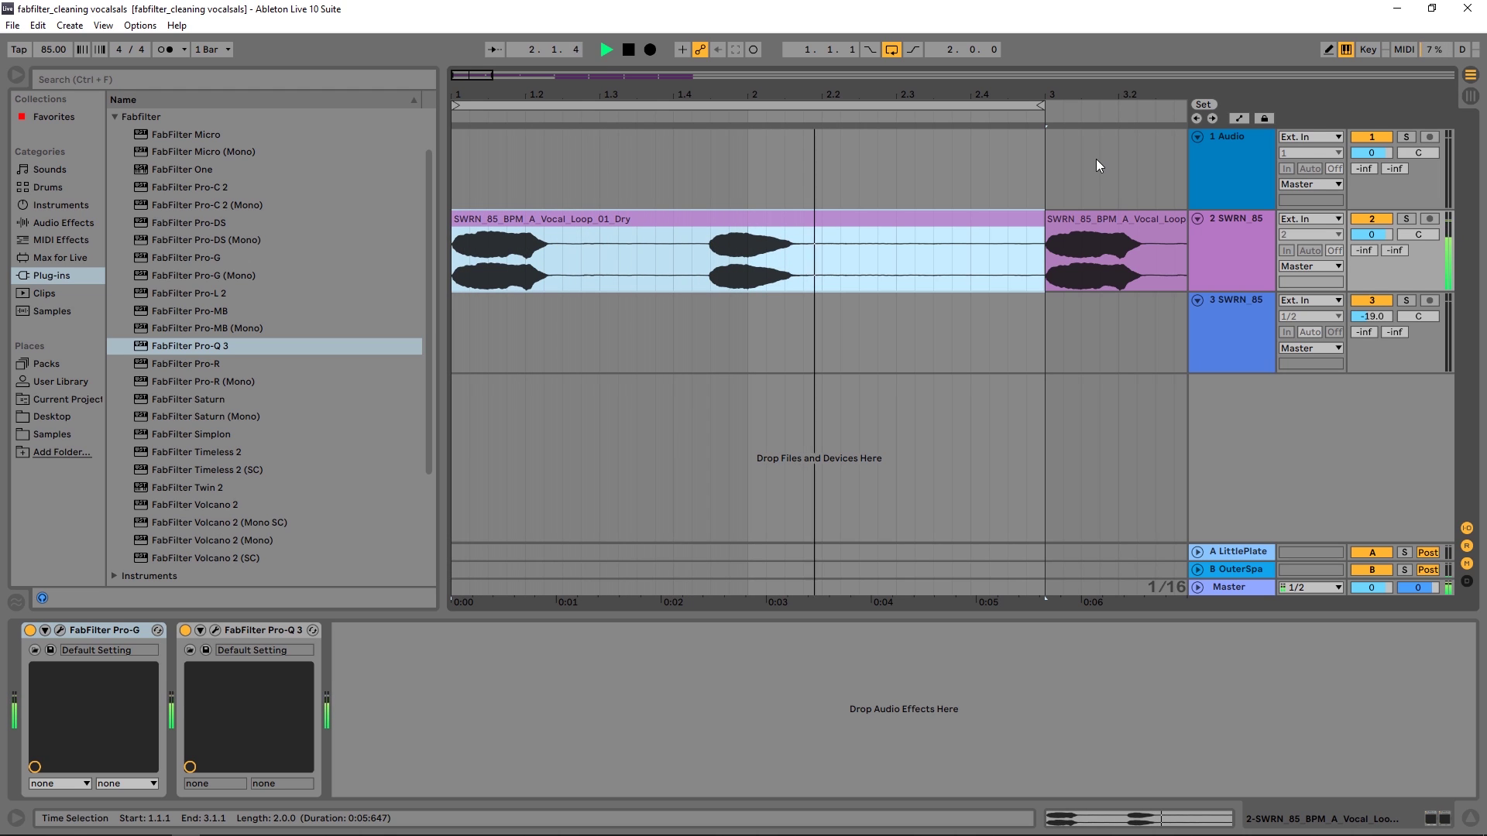
{"action": "key", "text": "space"}
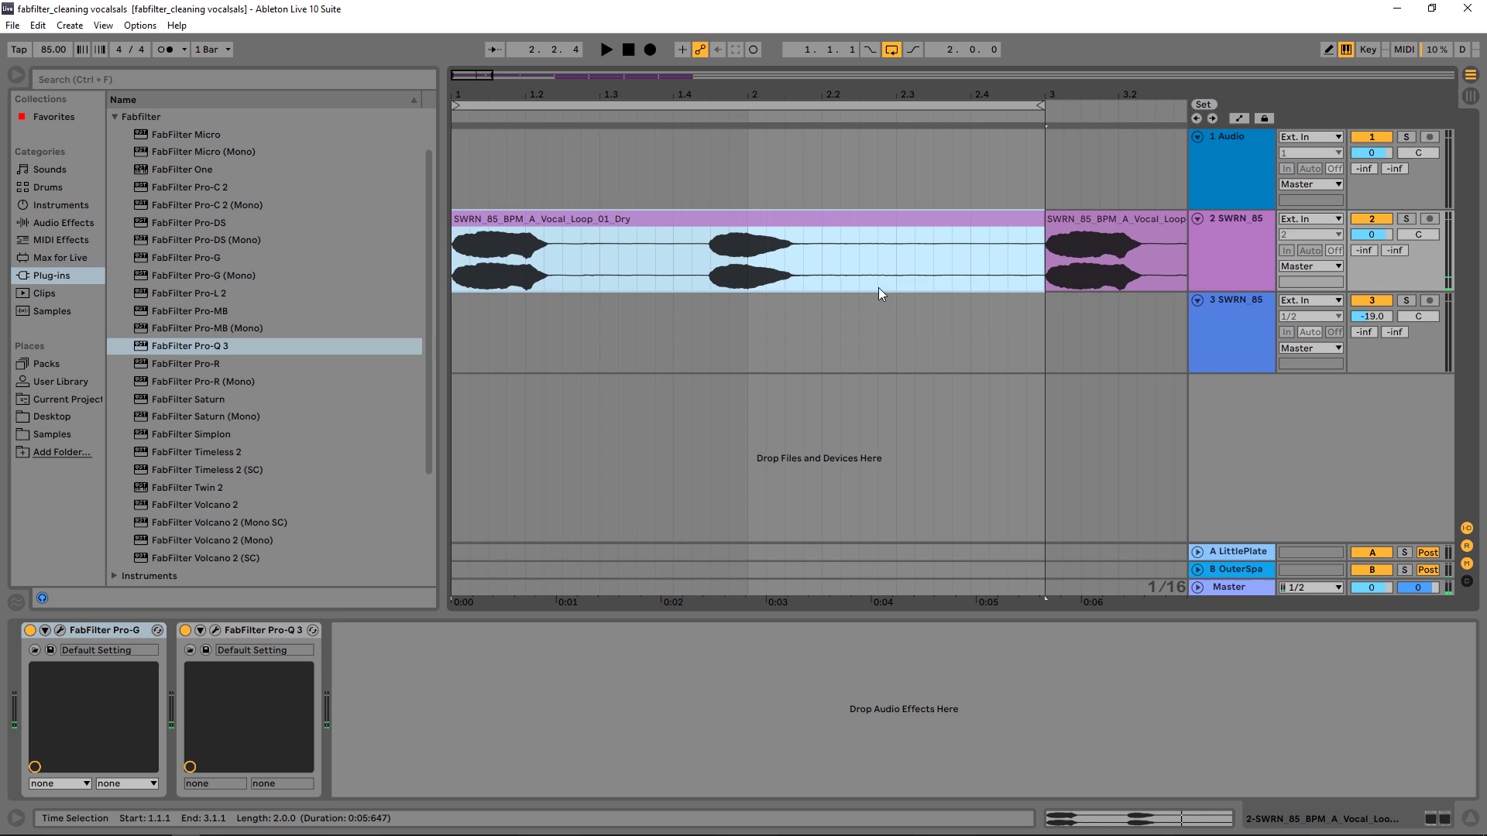
{"action": "left_click", "coordinate": [248, 641]}
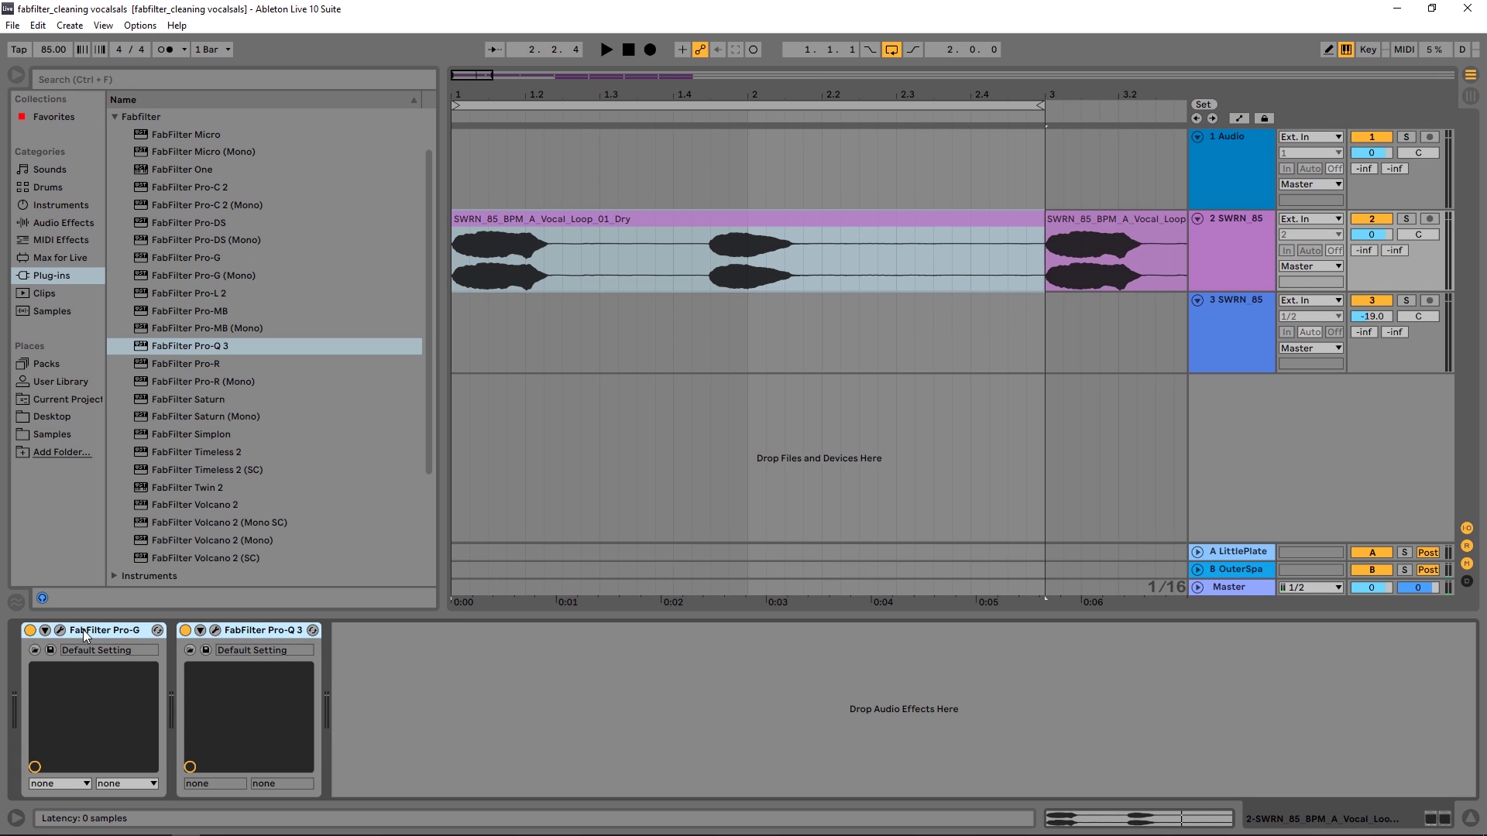
{"action": "key", "text": "ctrl+g"}
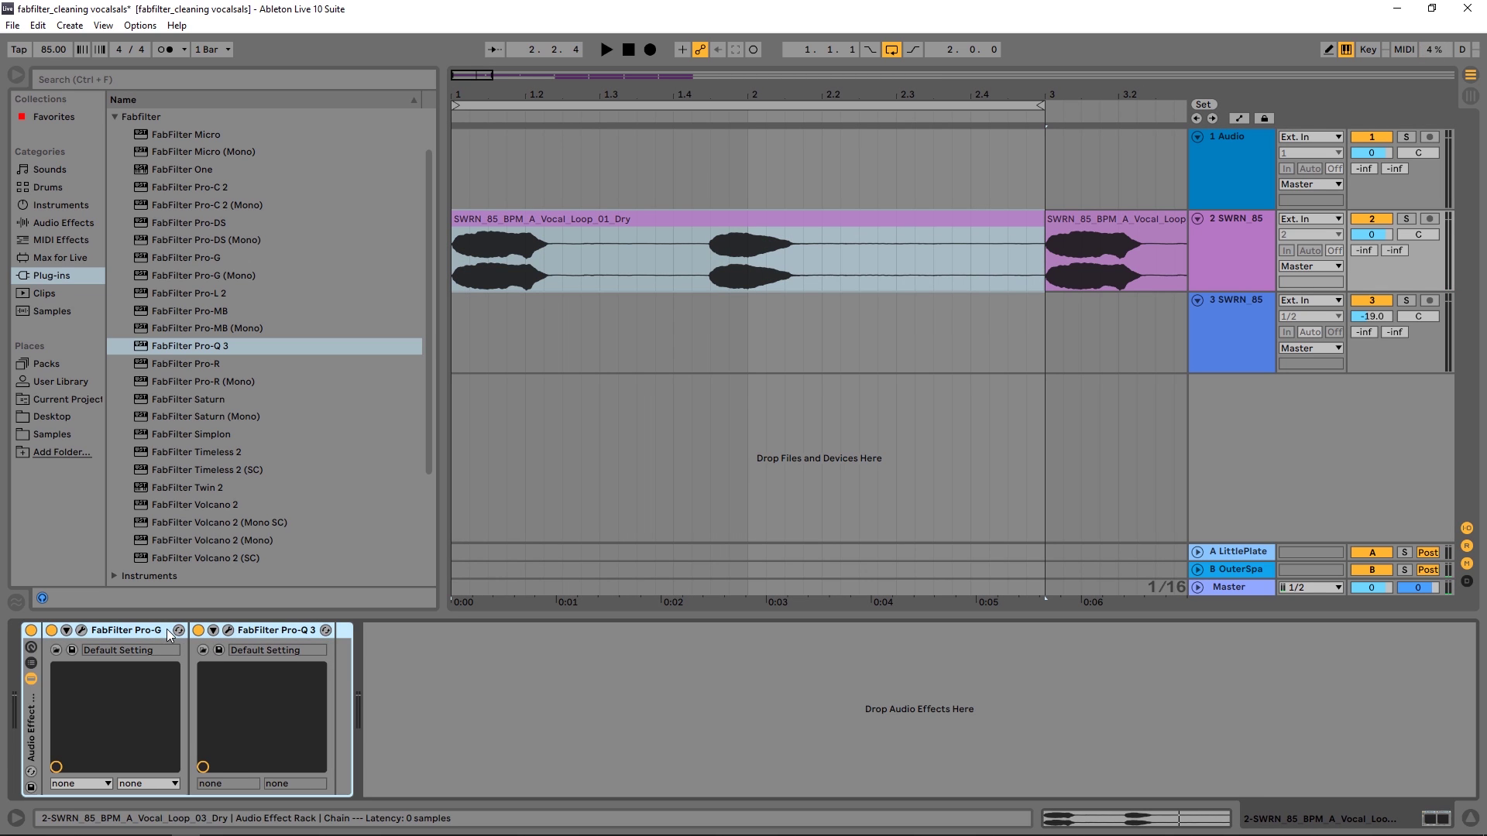
{"action": "key", "text": "0"}
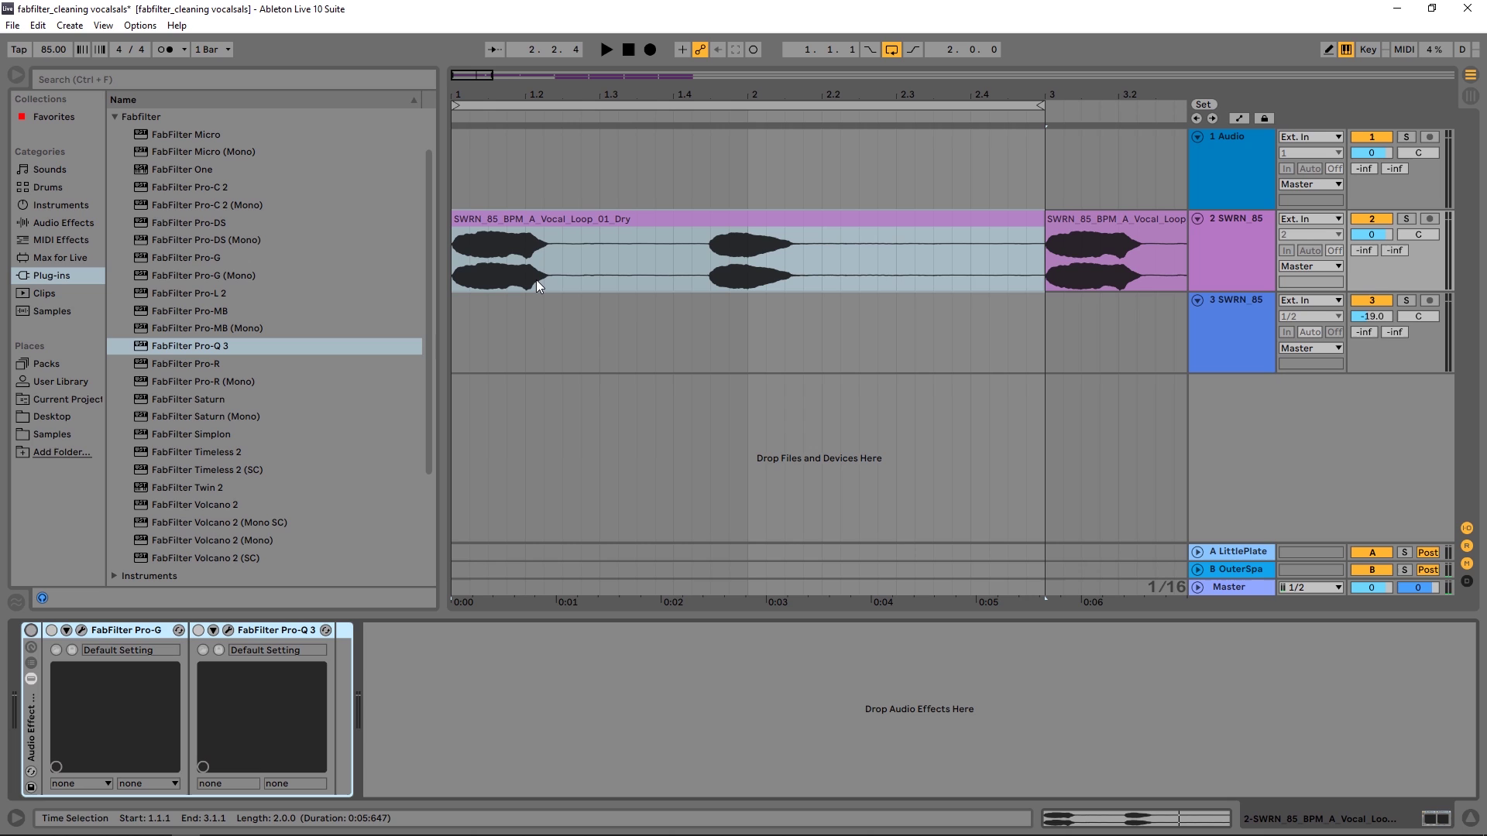
{"action": "key", "text": "space"}
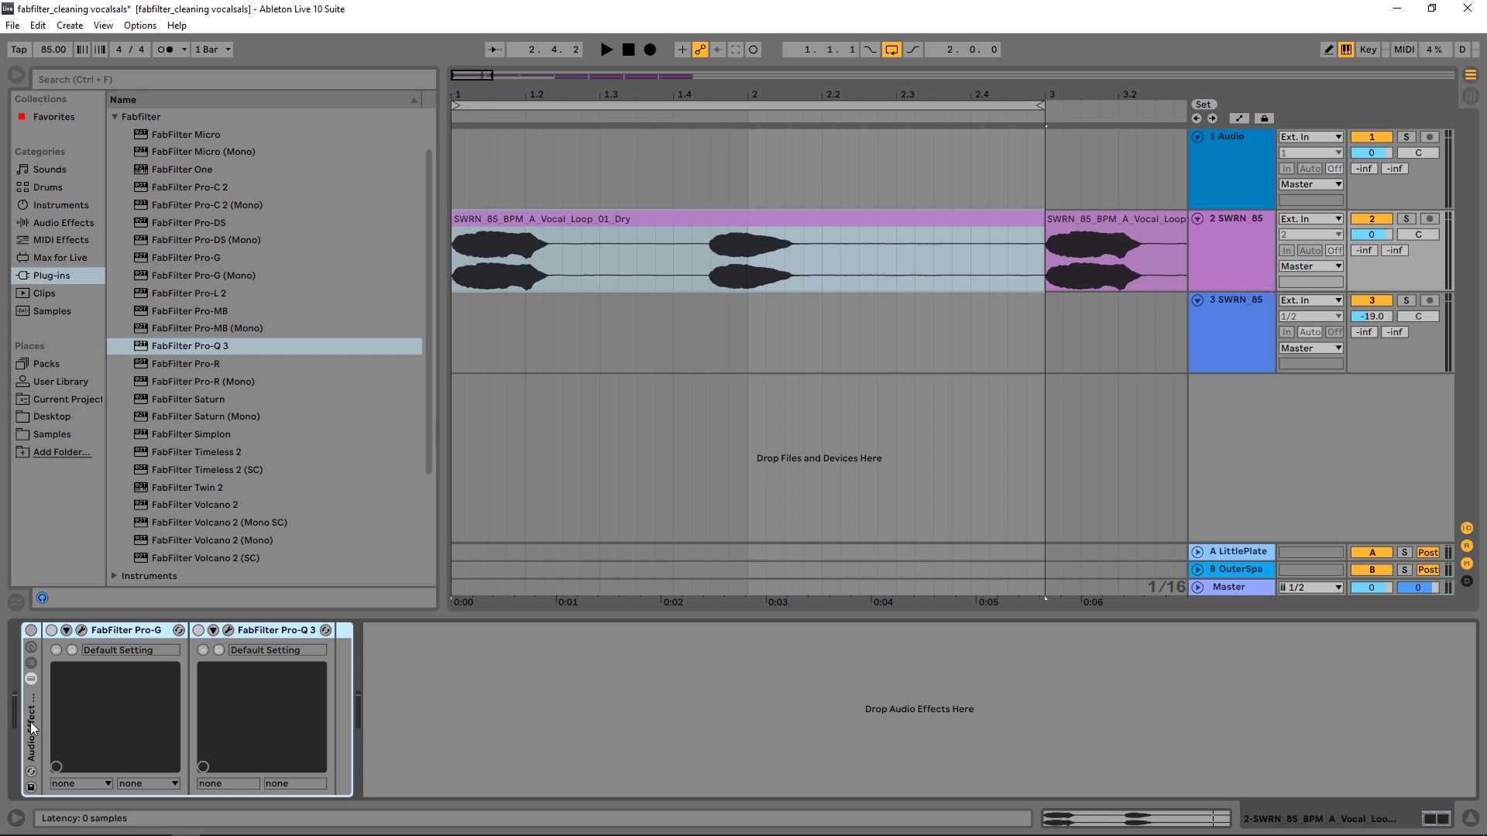
- Delete the effect rack and add a fresh FabFilter Pro-Q 3 to the vocal track
{"action": "key", "text": "Delete"}
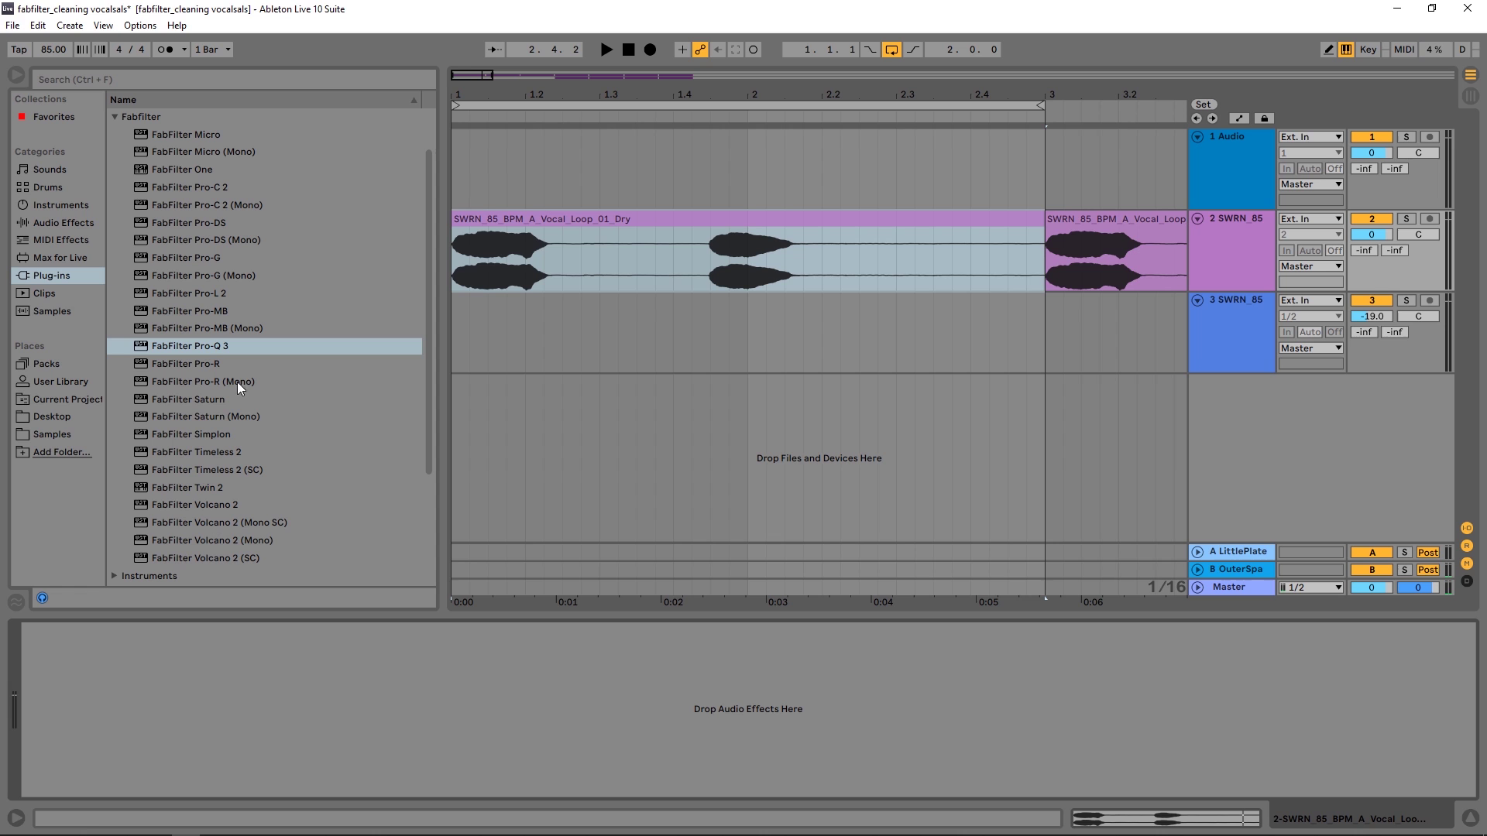
{"action": "left_click_drag", "start_coordinate": [208, 353], "coordinate": [230, 346]}
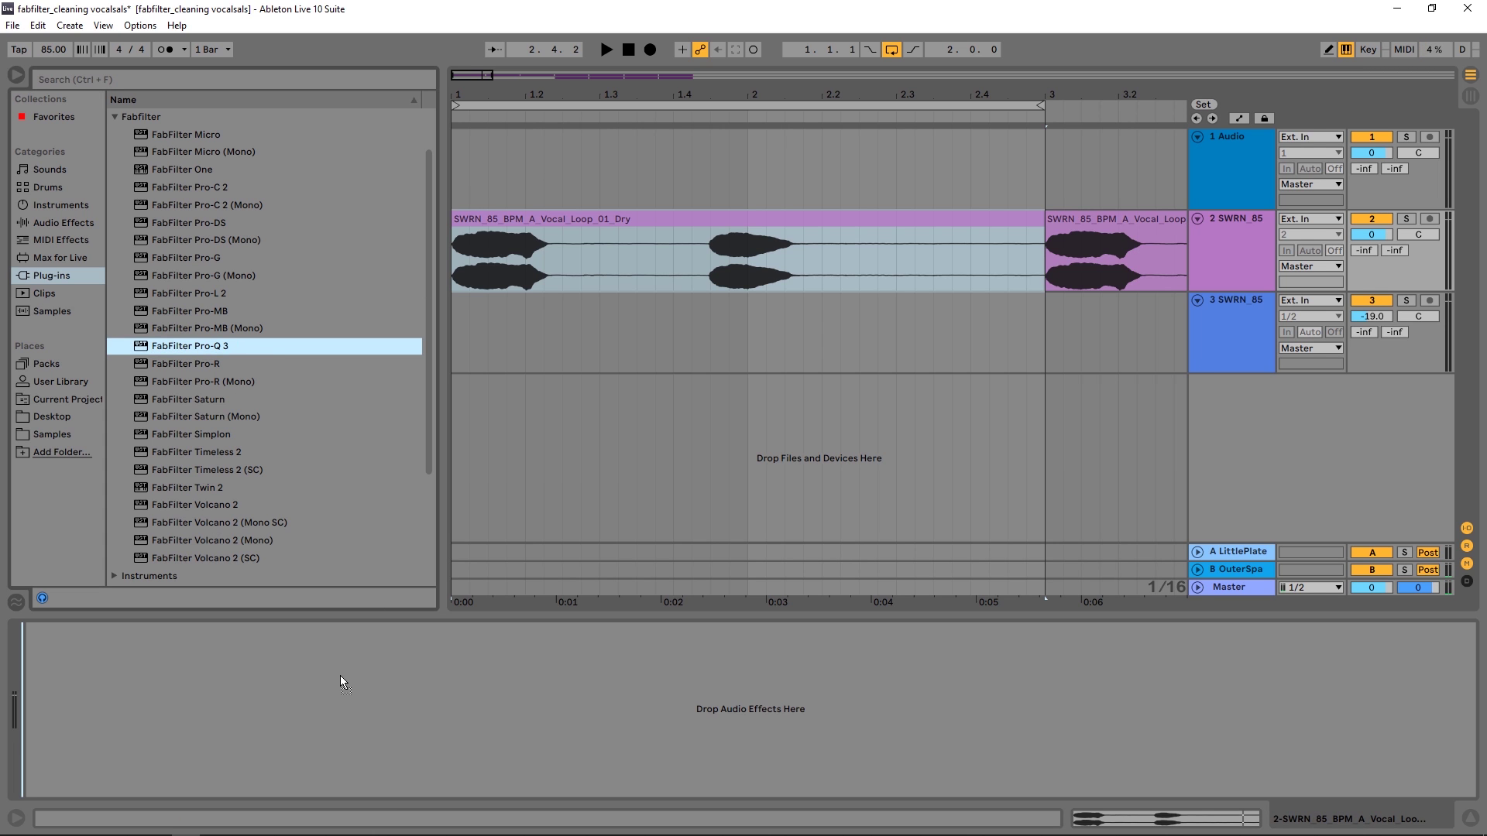
{"action": "left_click_drag", "start_coordinate": [341, 681], "coordinate": [343, 684]}
{"action": "left_click_drag", "start_coordinate": [686, 183], "coordinate": [683, 150]}
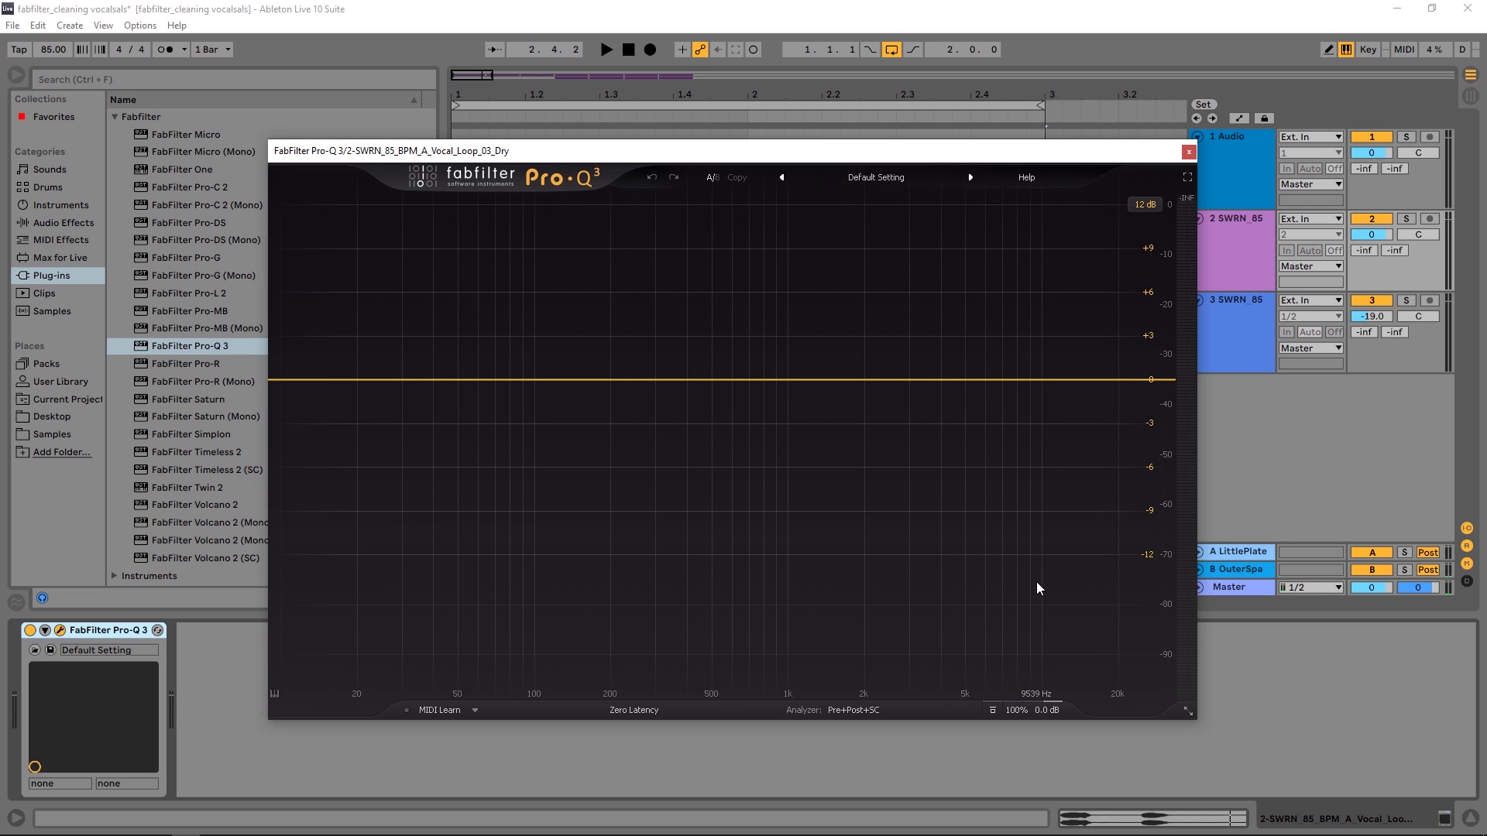
- Play the vocal and freeze Pro-Q 3's analyzer to label the spectrum peaks
{"action": "key", "text": "space"}
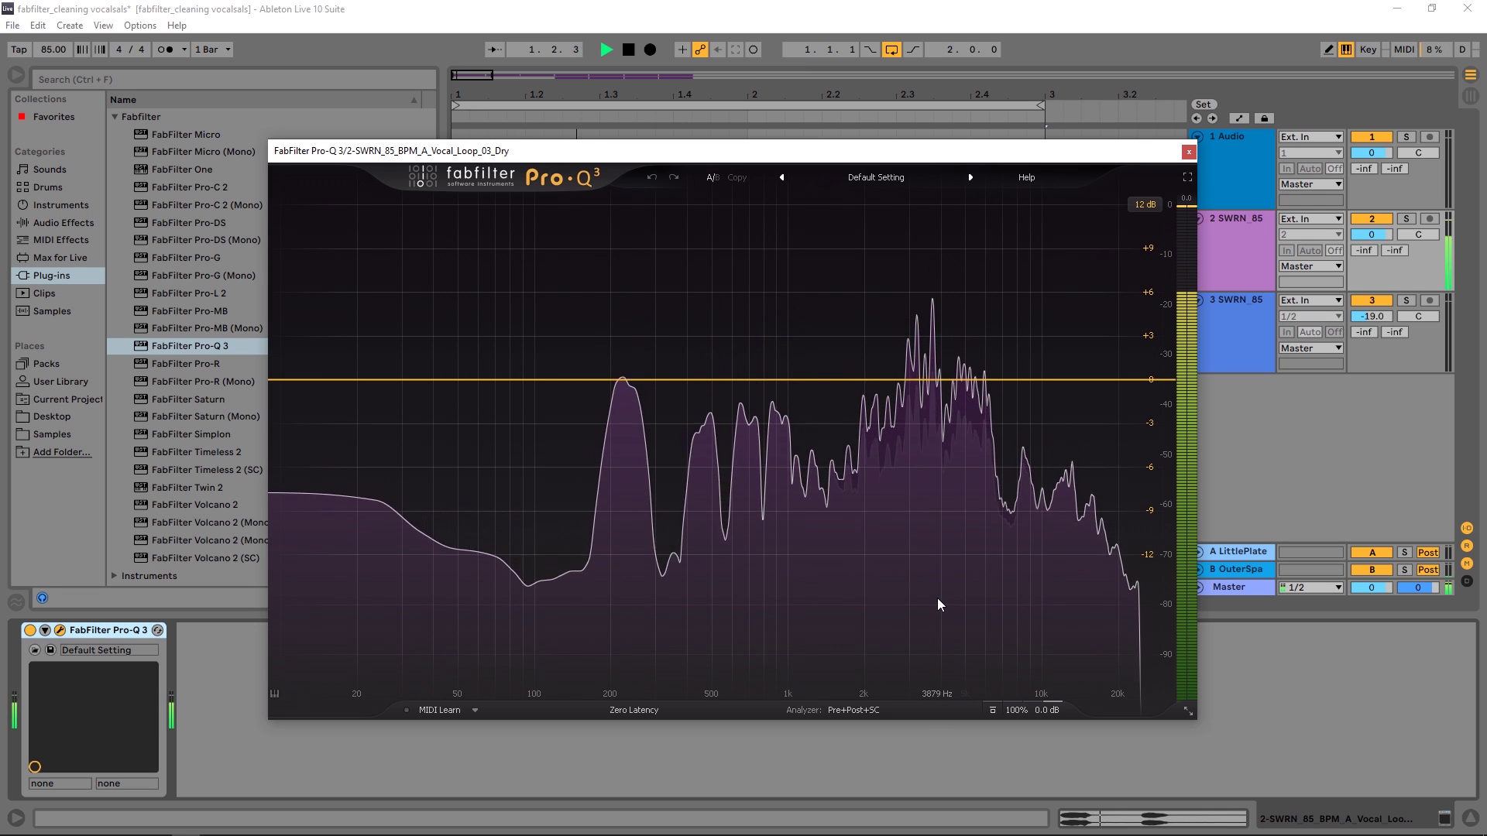
{"action": "left_click", "coordinate": [938, 605]}
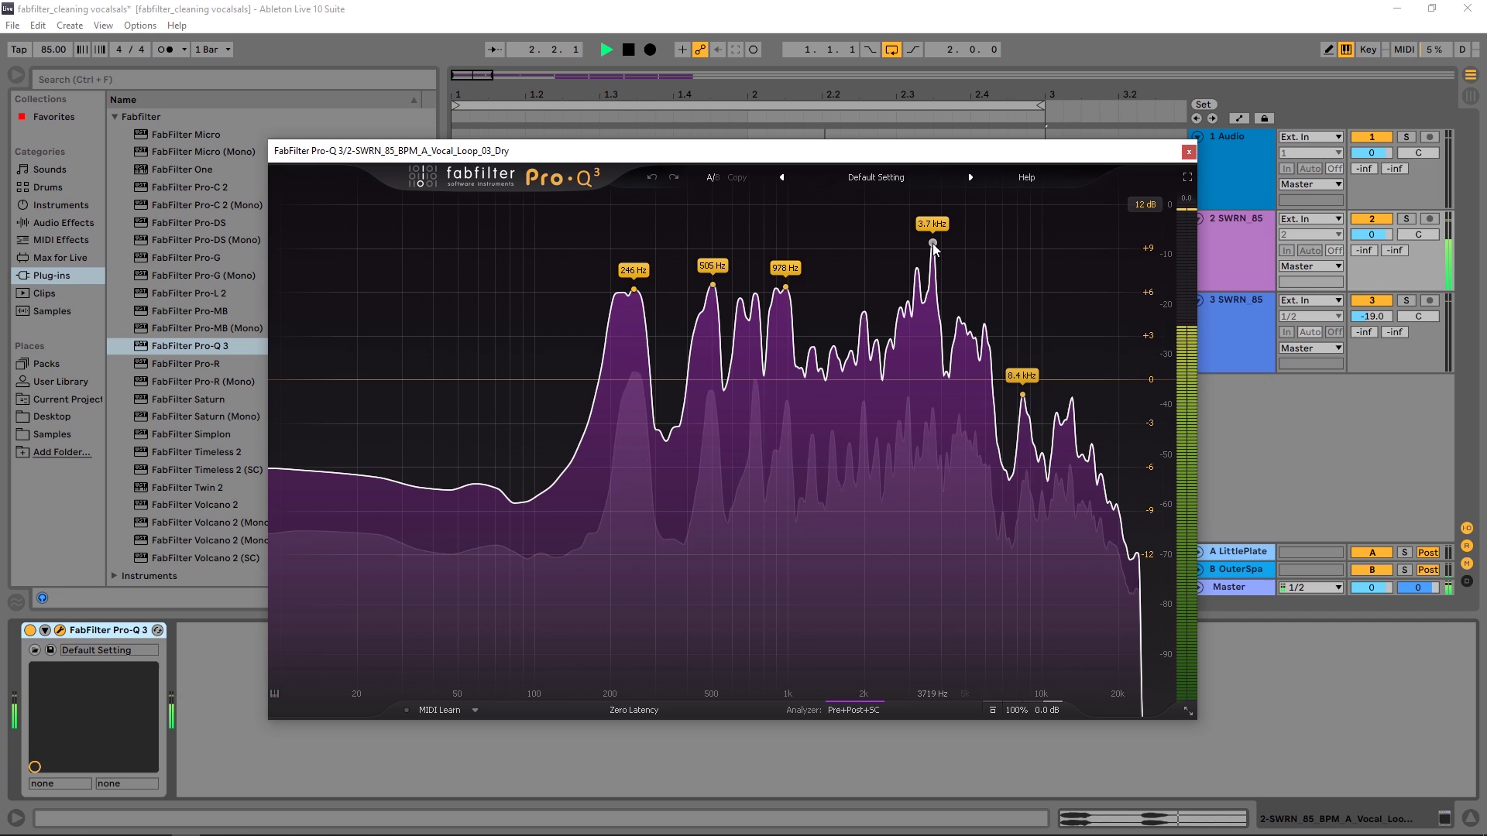
{"action": "key", "text": "space"}
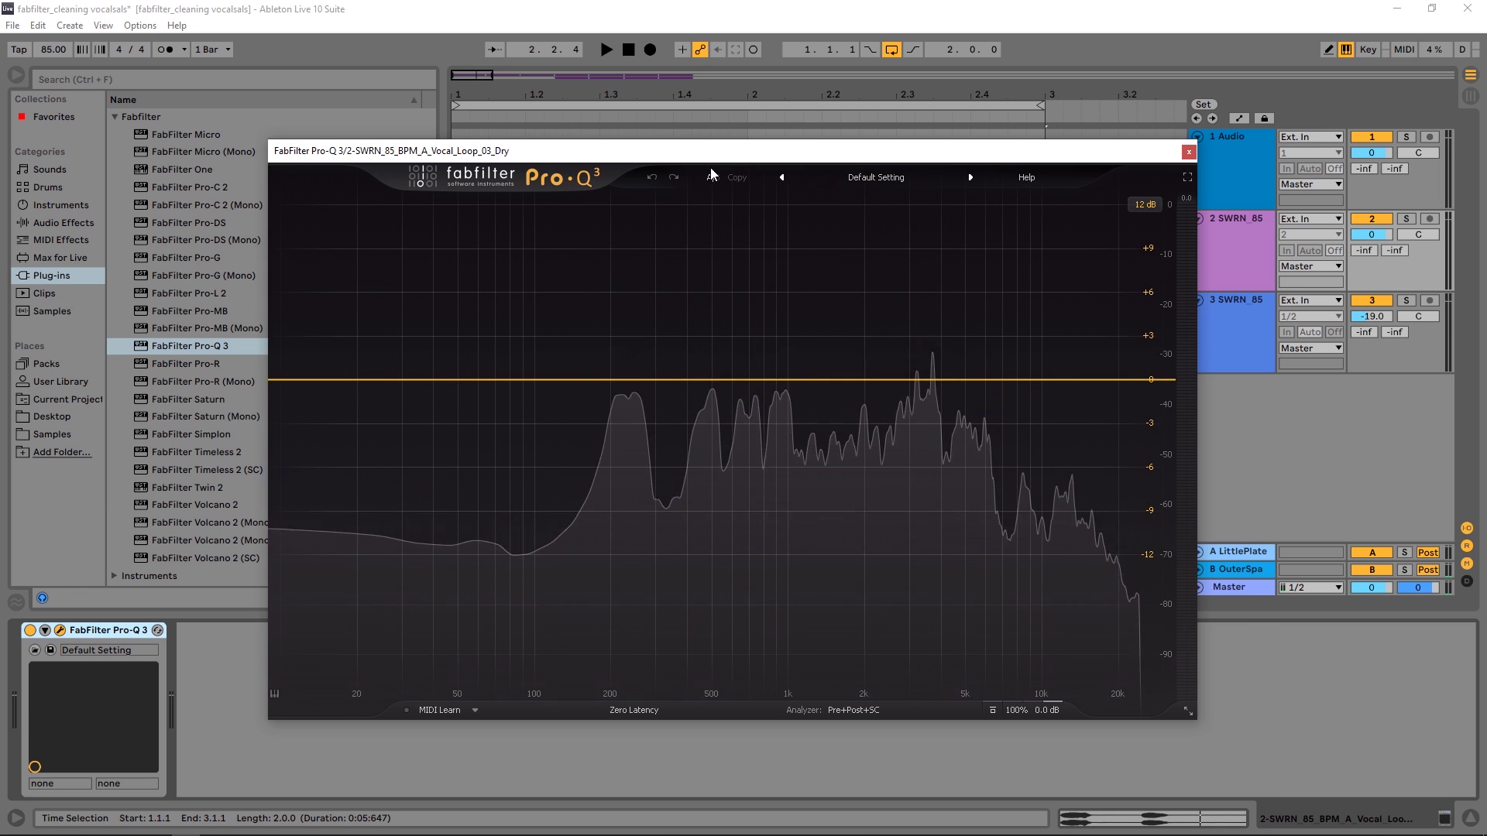
- Loop the quiet gap between vocal phrases so the analyzer shows its noise peaking at 58 Hz
{"action": "left_click_drag", "start_coordinate": [707, 157], "coordinate": [726, 357]}
{"action": "left_click_drag", "start_coordinate": [604, 264], "coordinate": [639, 263]}
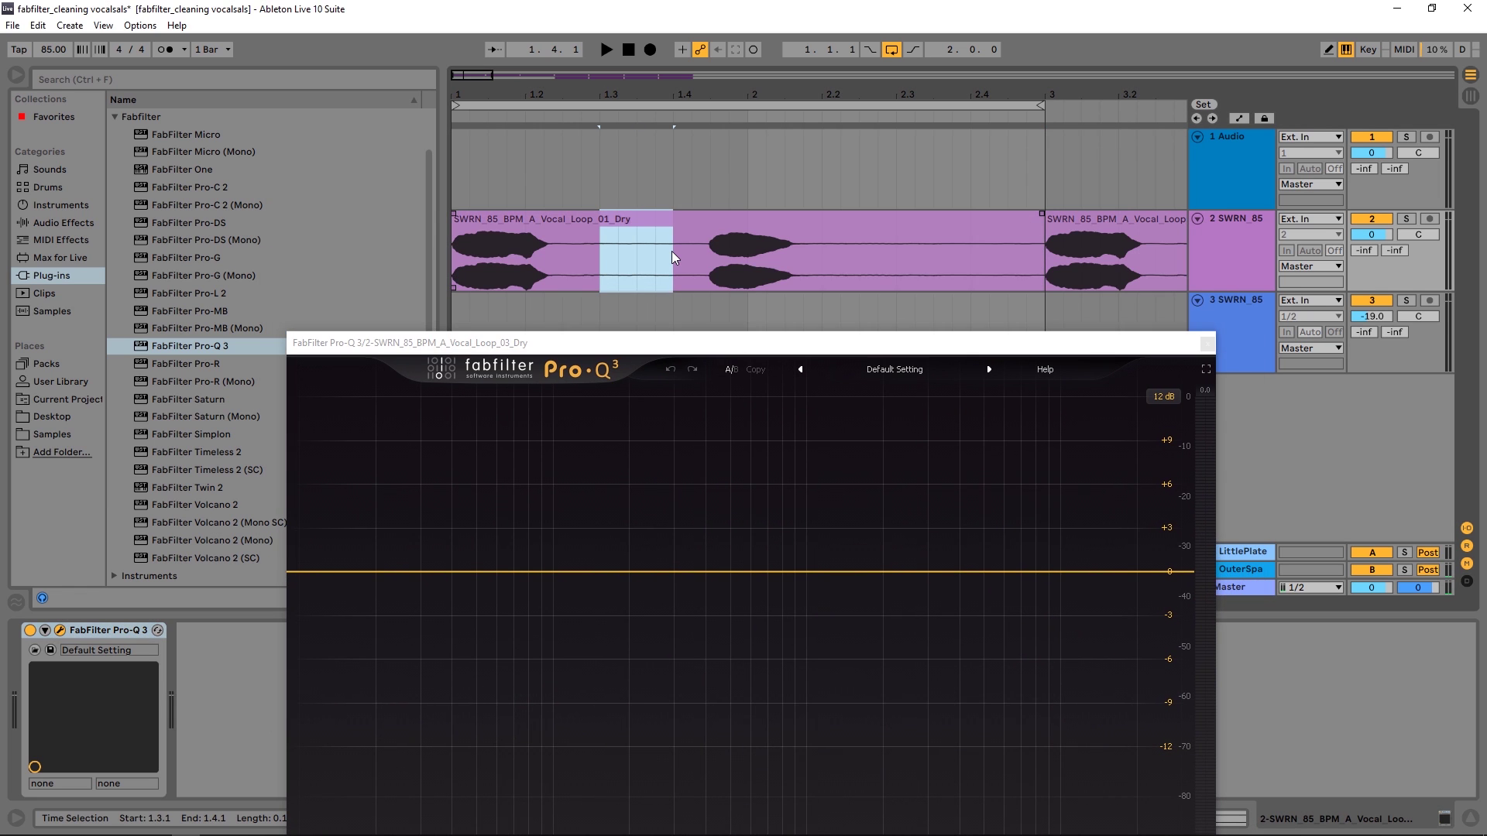
{"action": "key", "text": "ctrl+l"}
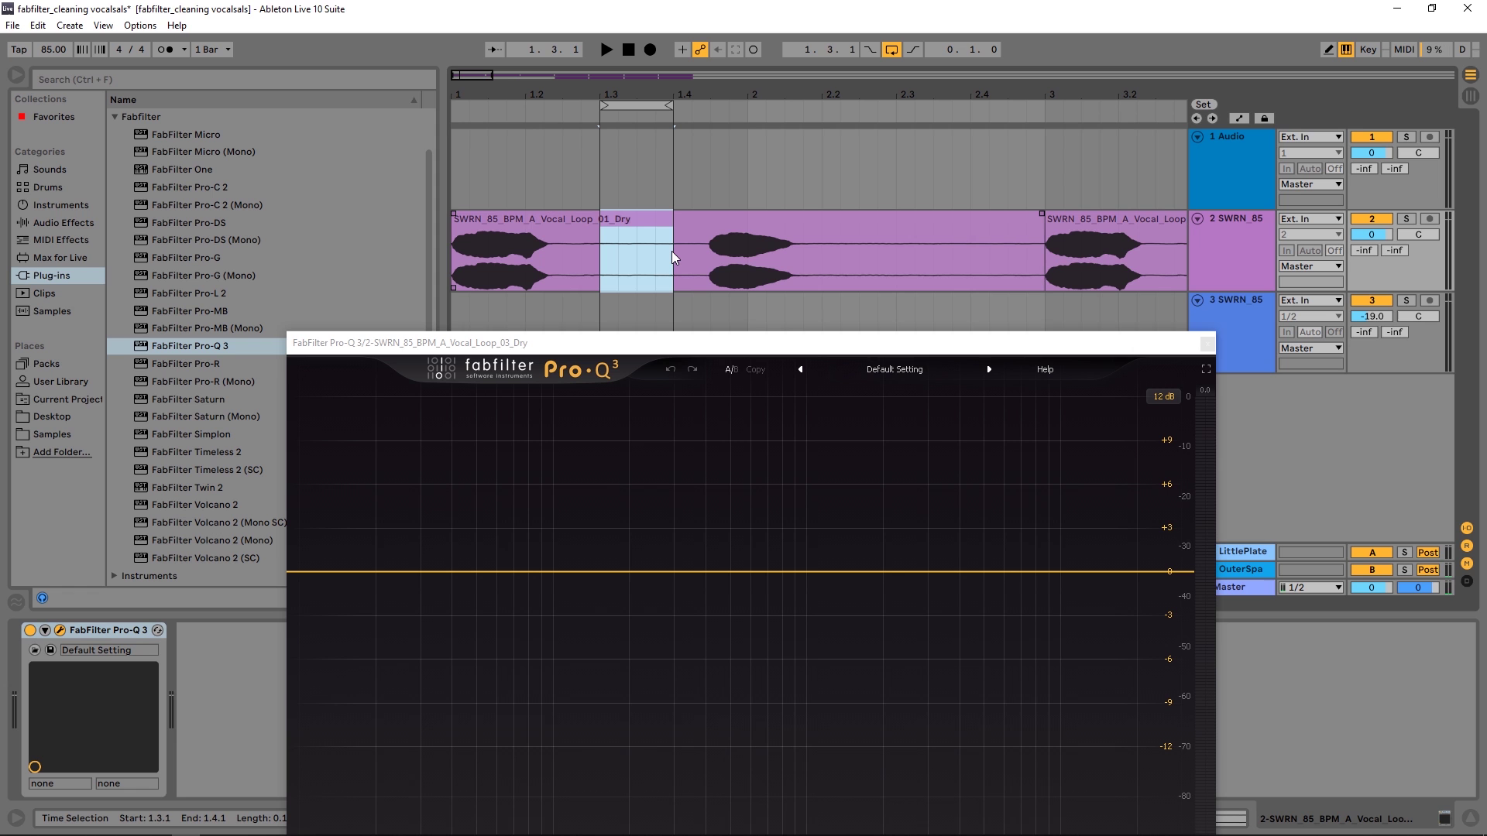
{"action": "key", "text": "space"}
{"action": "left_click_drag", "start_coordinate": [803, 345], "coordinate": [746, 173]}
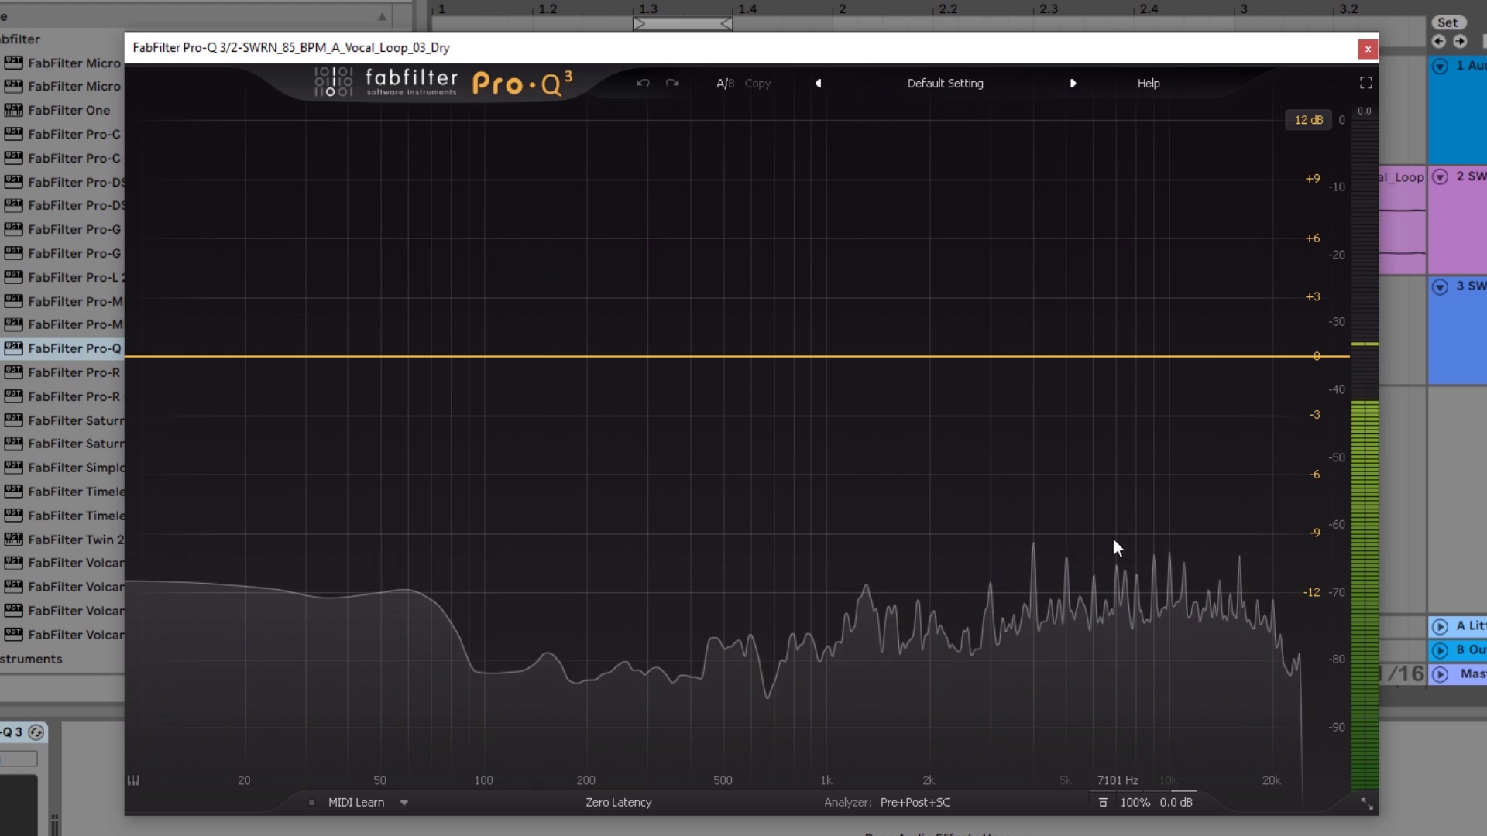
{"action": "mouse_move", "coordinate": [1042, 700]}
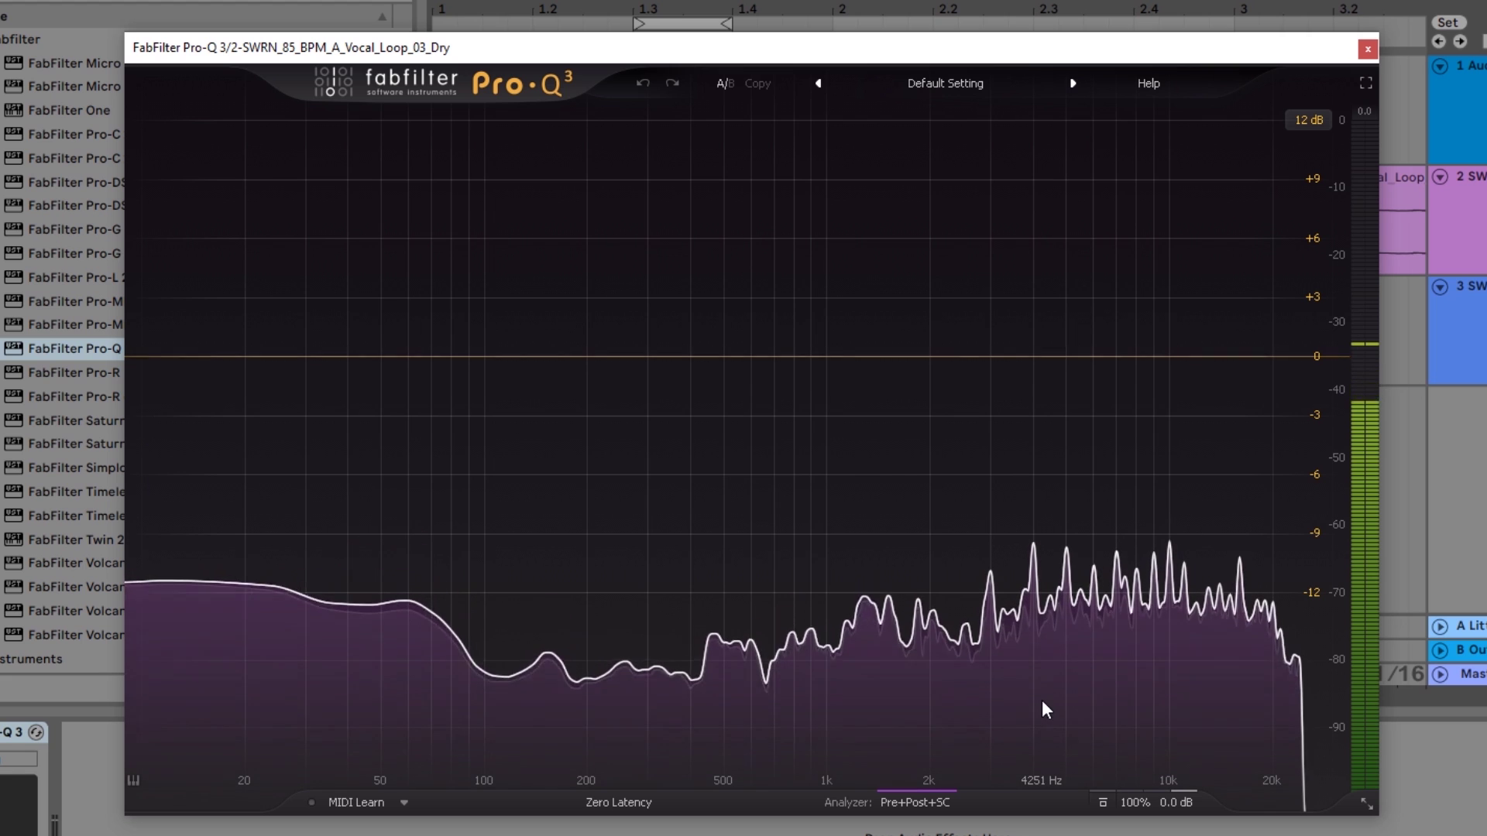
- Add a maximally narrow notch band at about 4 kHz and A/B it by bypassing once
{"action": "double_click", "coordinate": [1034, 540]}
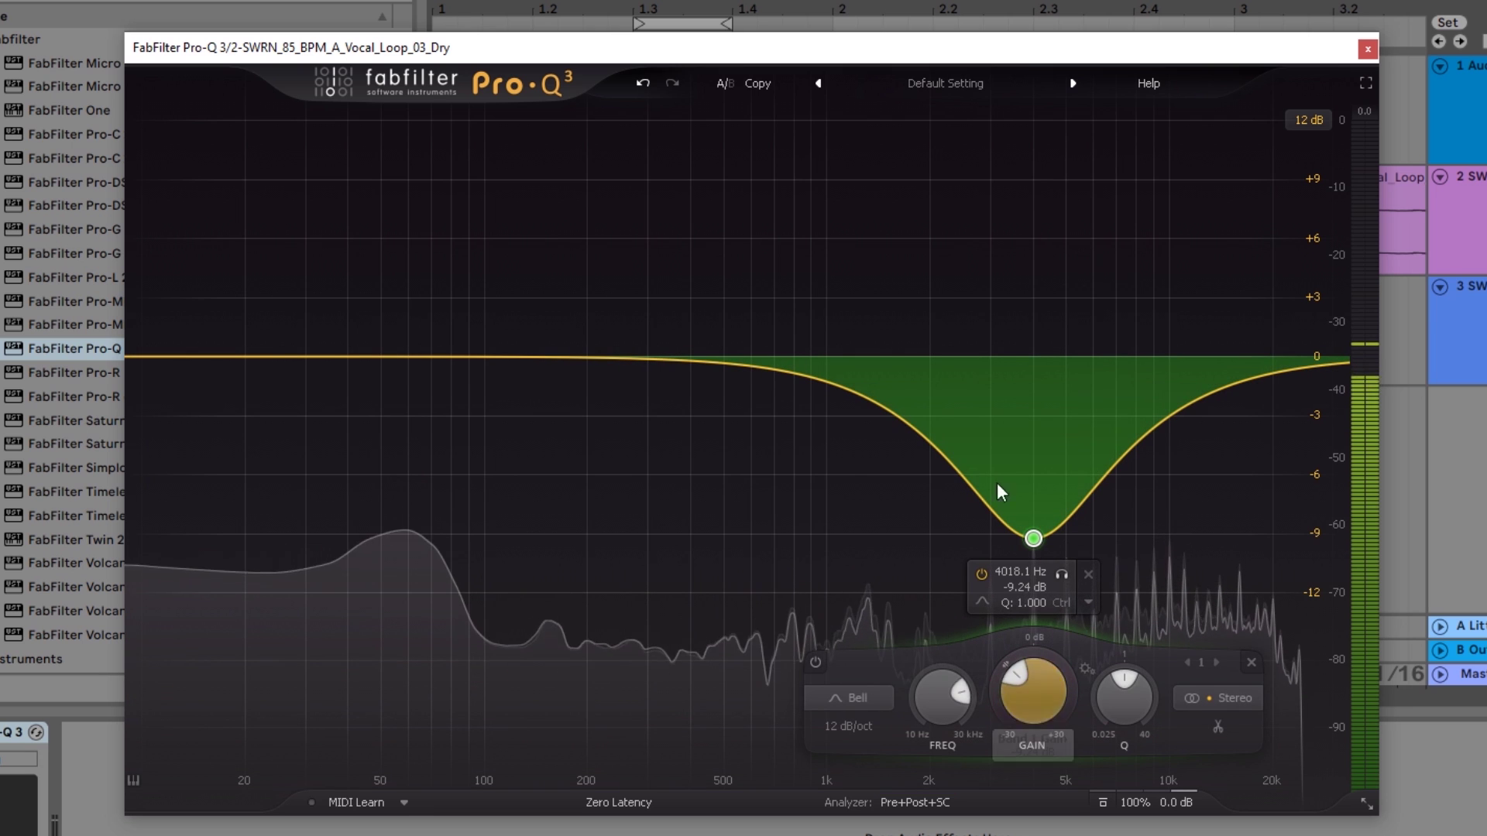
{"action": "left_click", "coordinate": [846, 700]}
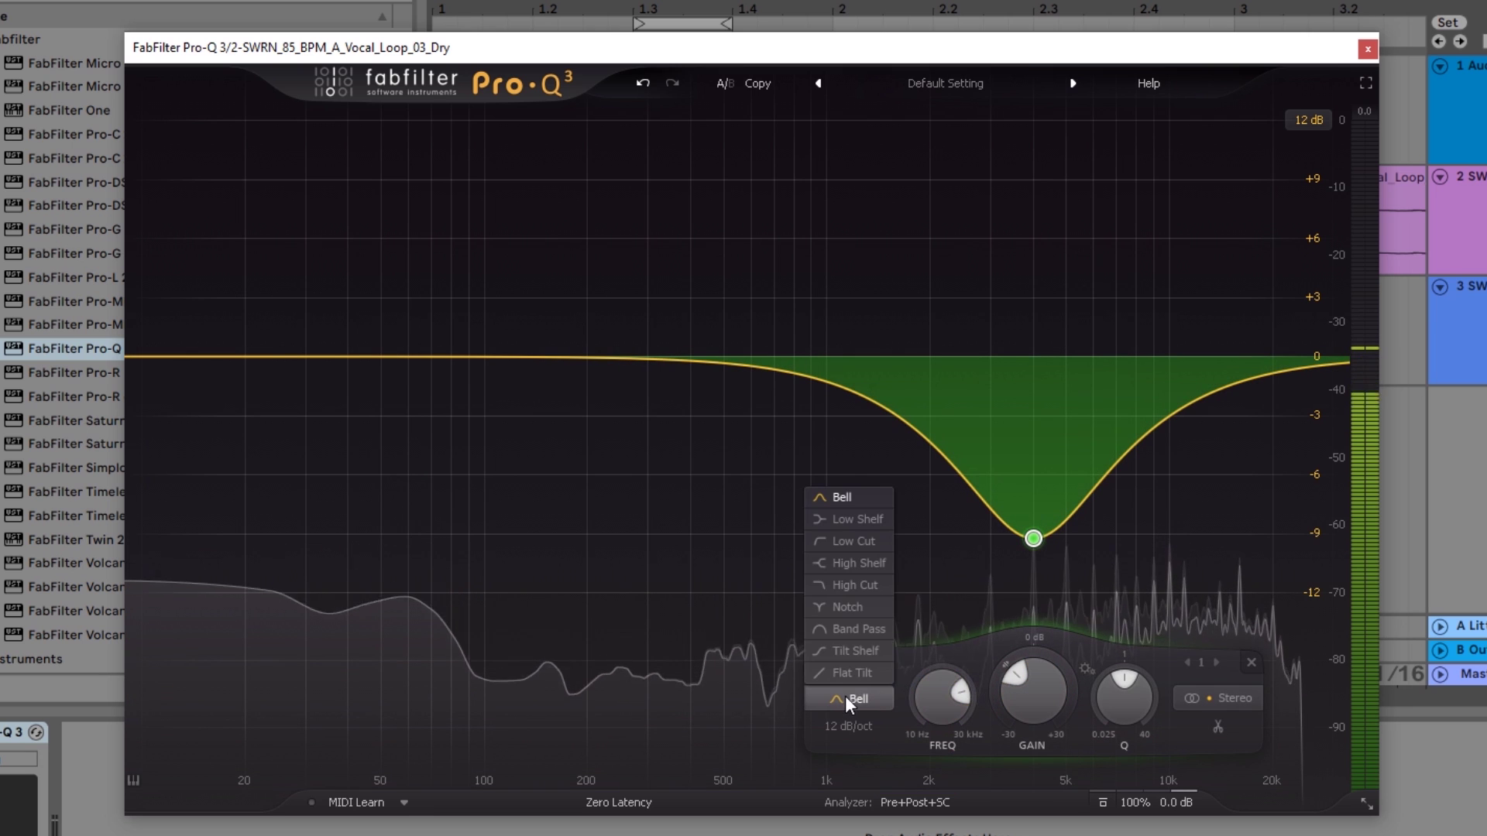
{"action": "left_click", "coordinate": [848, 607]}
{"action": "left_click_drag", "start_coordinate": [1137, 706], "coordinate": [1141, 555]}
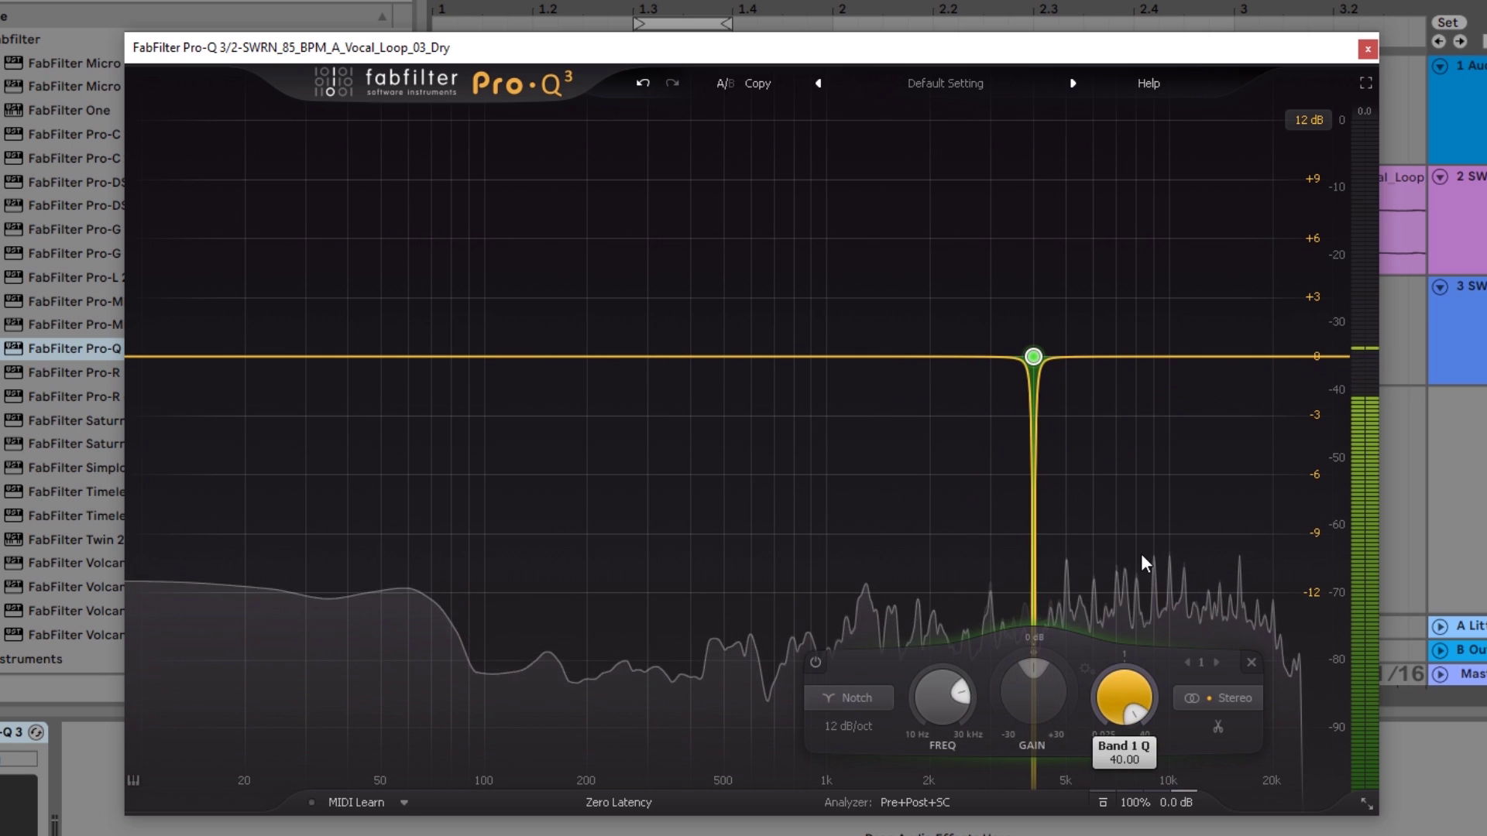
{"action": "left_click", "coordinate": [816, 664]}
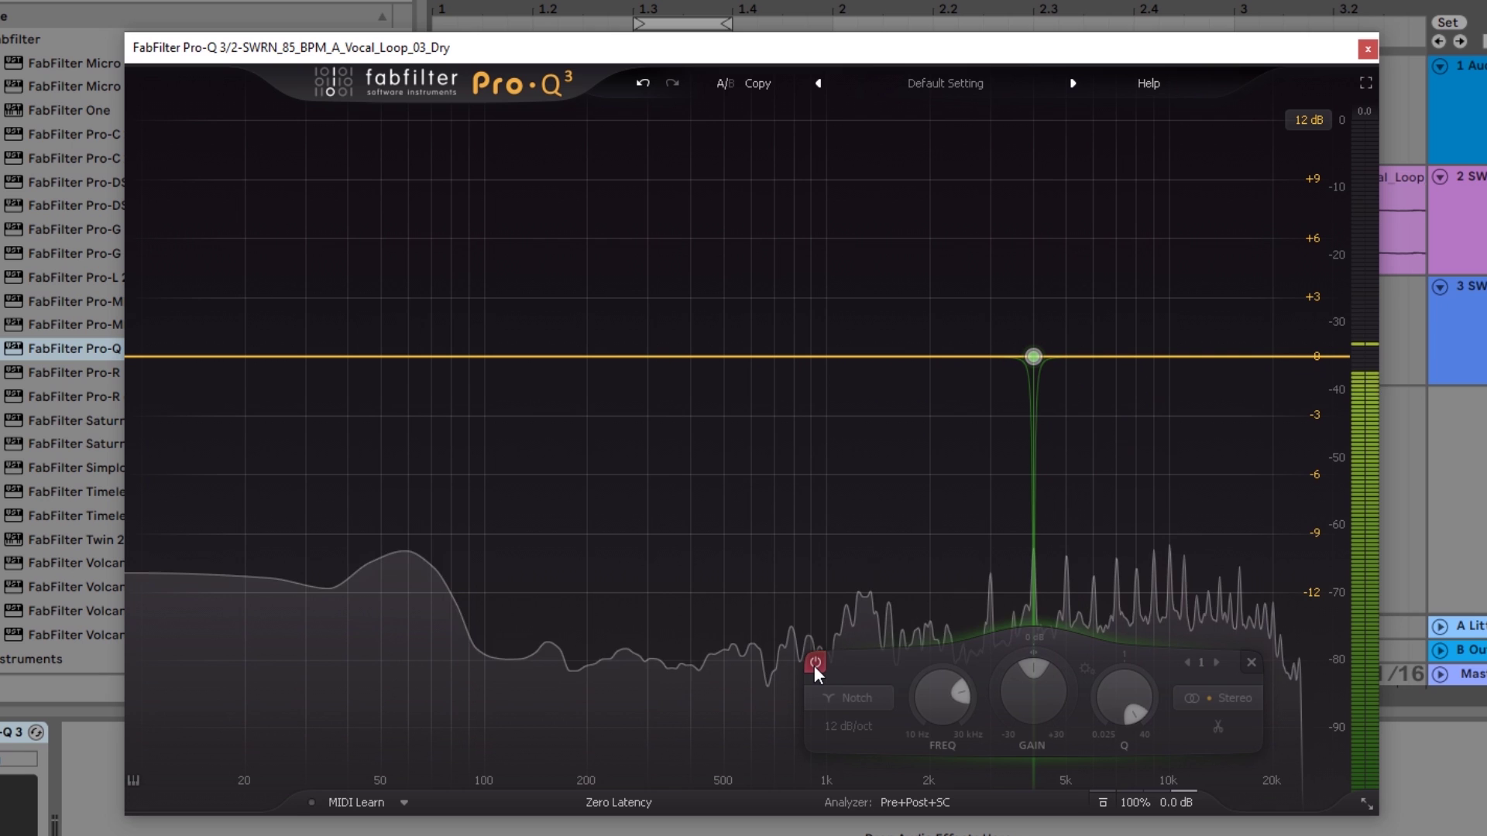
{"action": "left_click", "coordinate": [815, 664]}
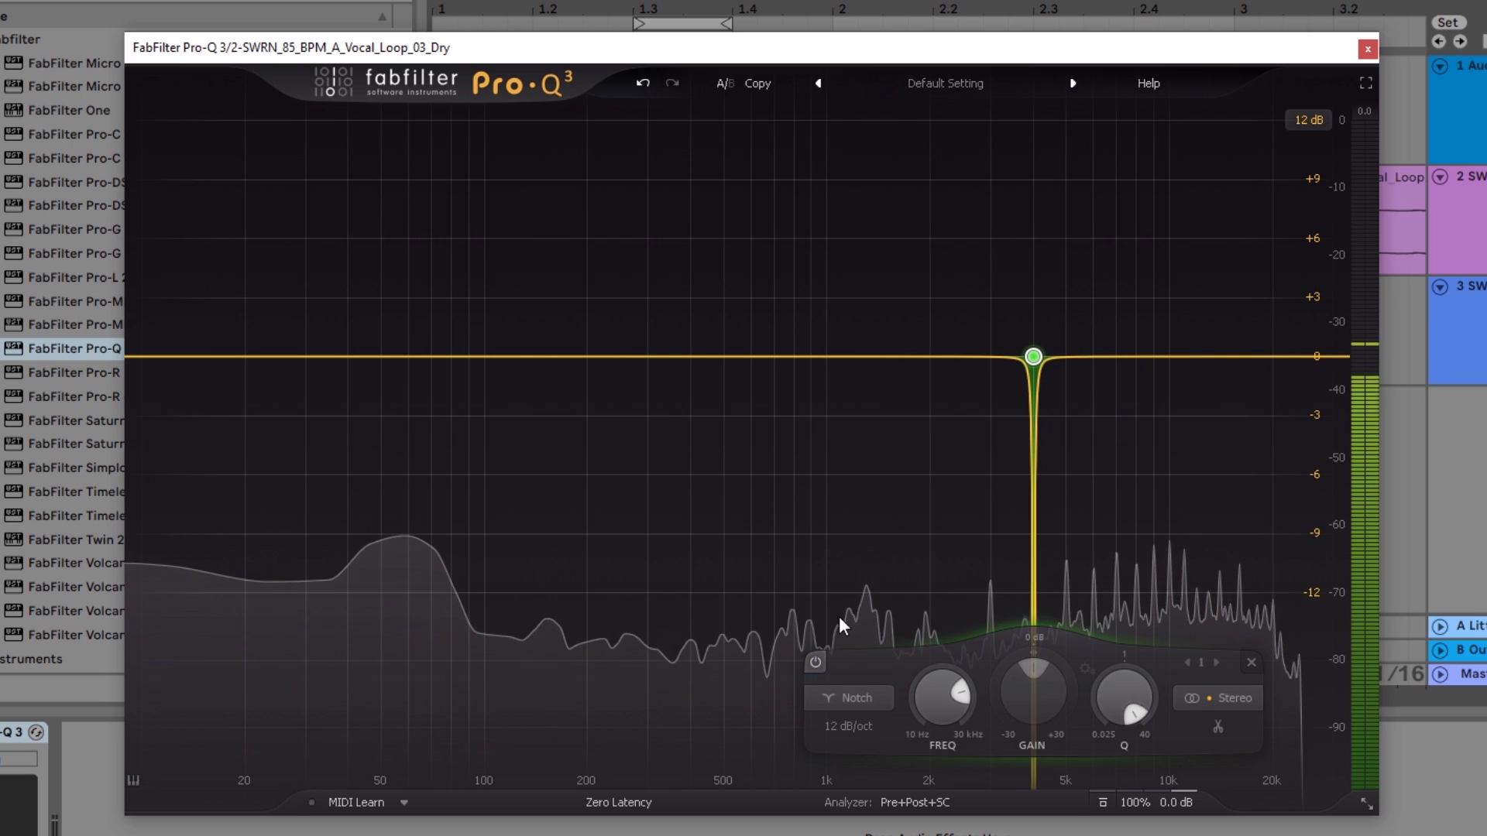
{"action": "left_click", "coordinate": [834, 554]}
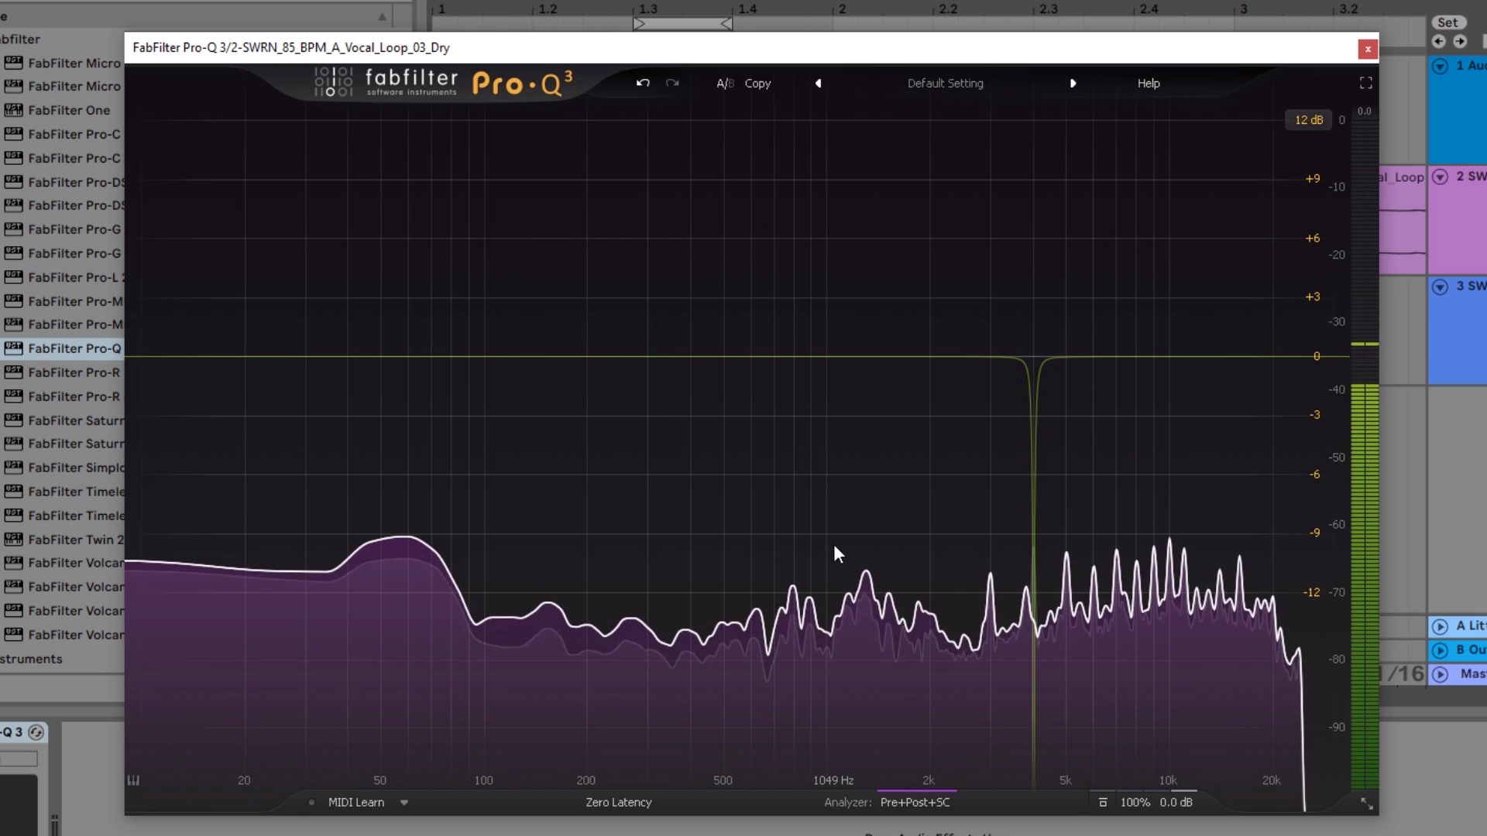
- Turn the second band at about 5 kHz into a notch with Q 40
{"action": "left_click", "coordinate": [1067, 538]}
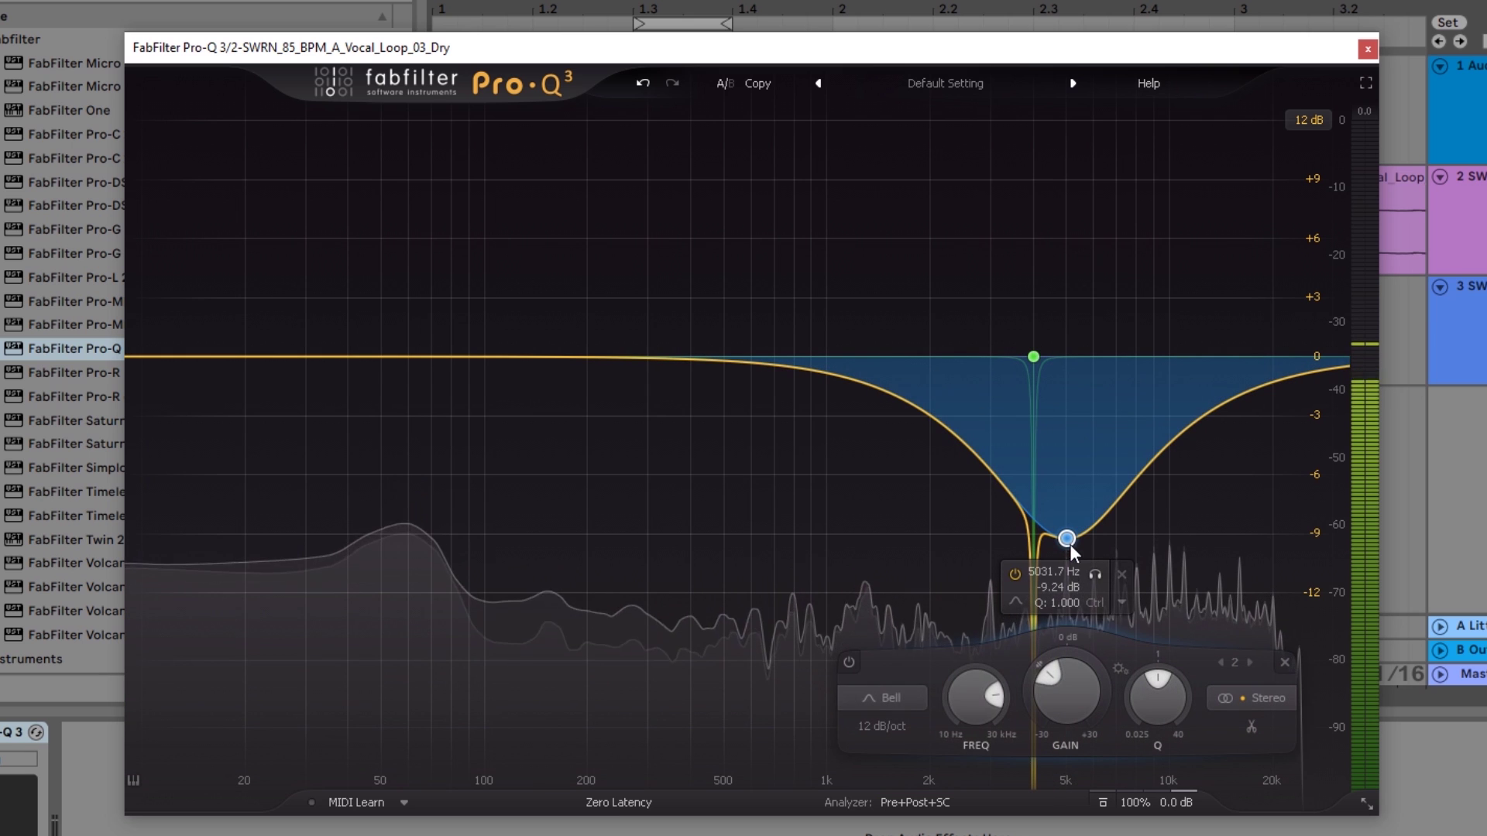
{"action": "left_click", "coordinate": [904, 704]}
{"action": "left_click", "coordinate": [899, 611]}
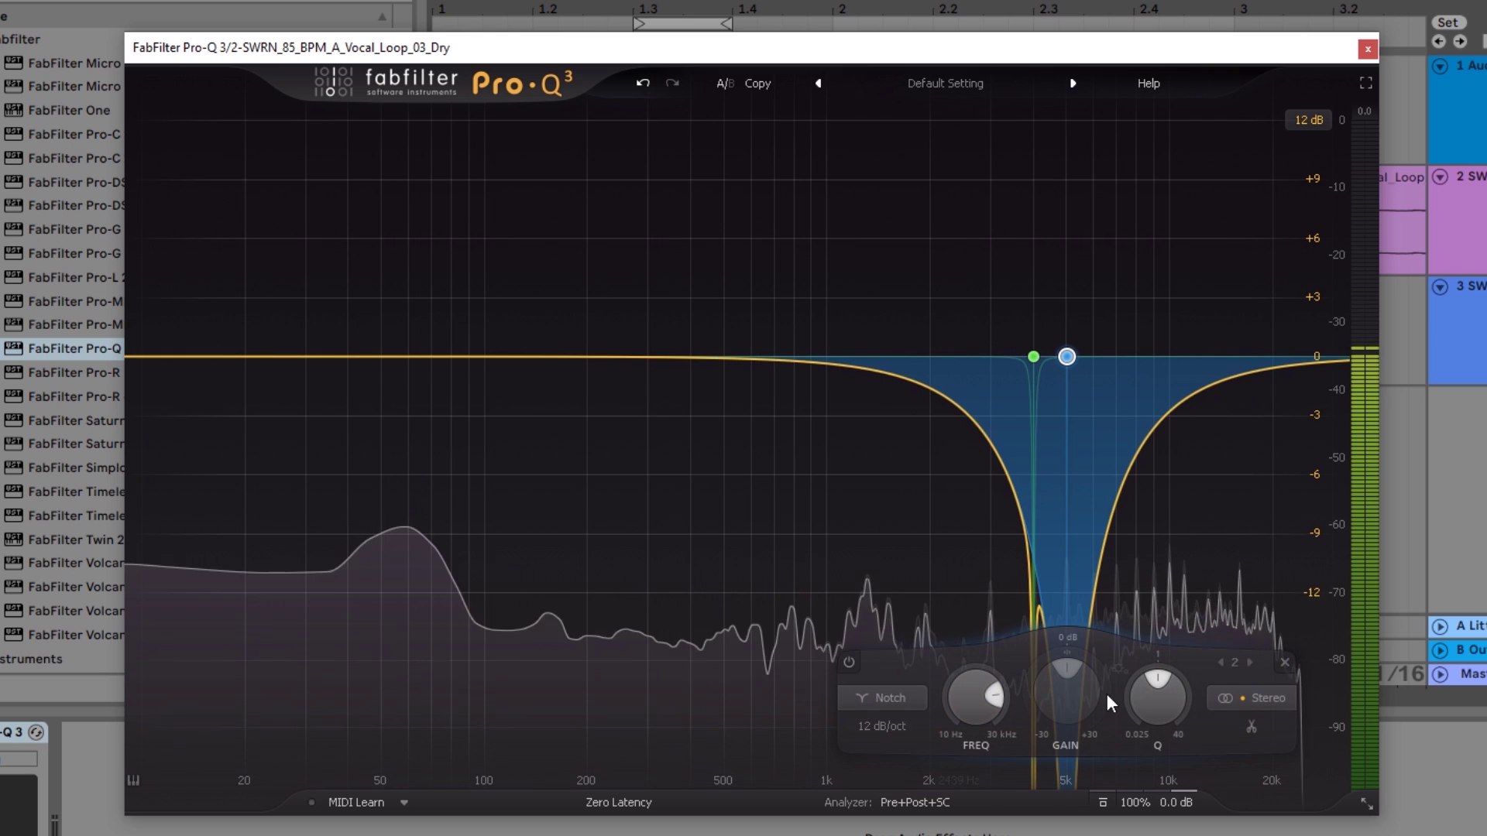
{"action": "scroll", "coordinate": [1143, 689], "scroll_direction": "up", "scroll_amount": 2}
{"action": "left_click_drag", "start_coordinate": [1143, 689], "coordinate": [1168, 535]}
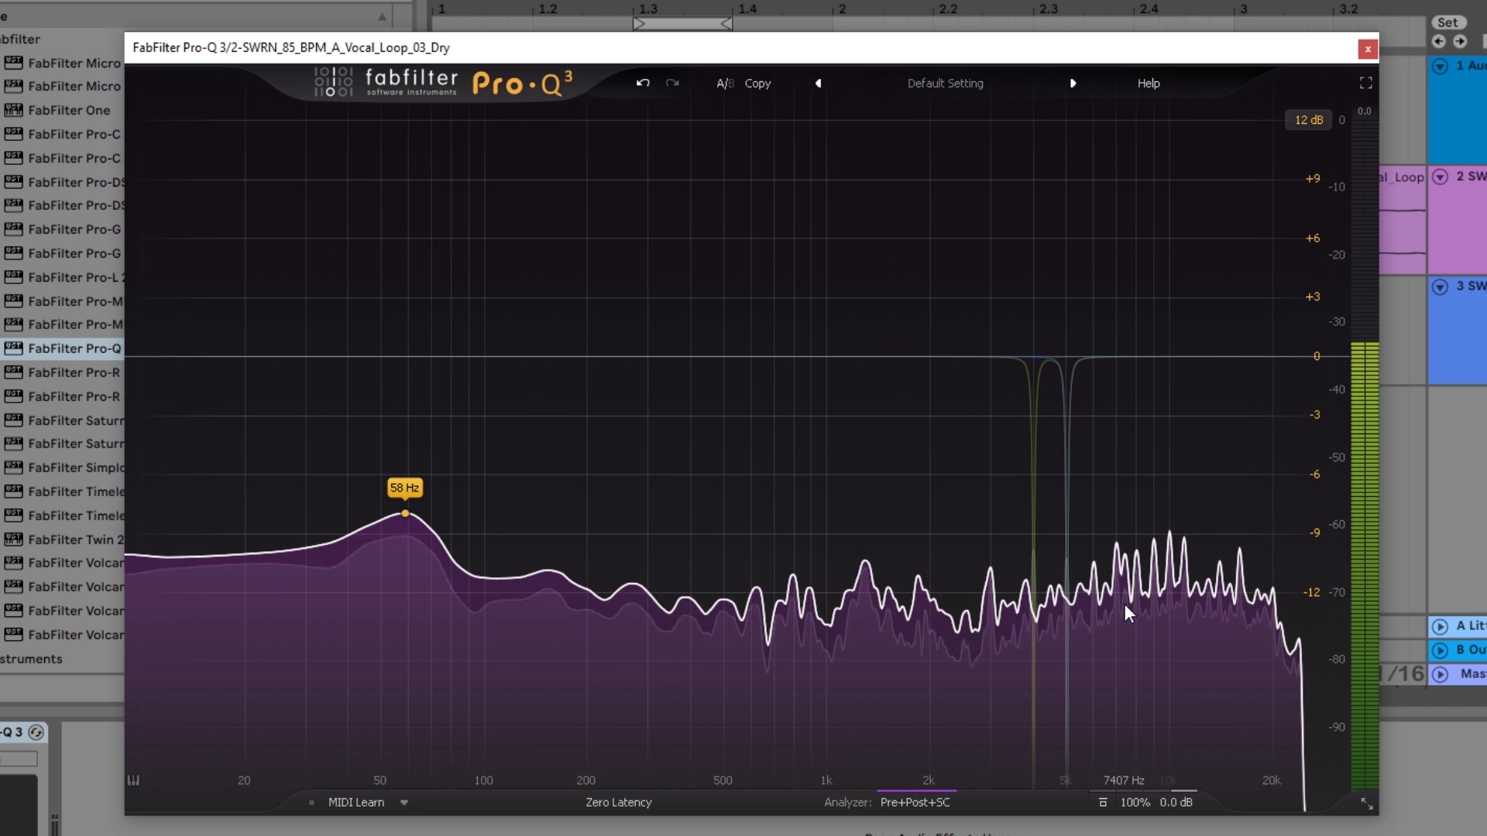
{"action": "left_click", "coordinate": [1057, 368]}
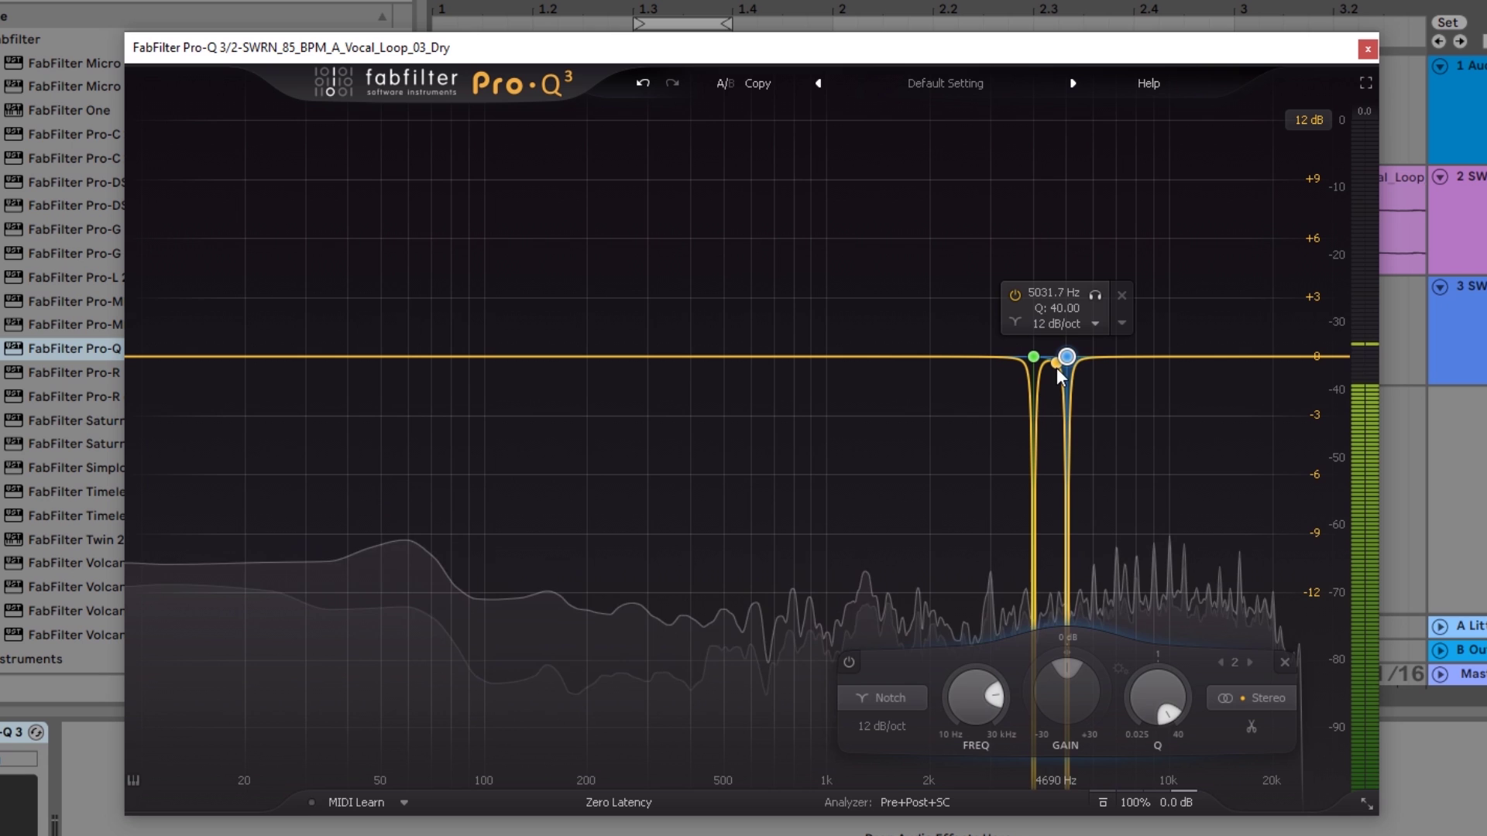
- Add a third notch on the 2991 Hz peak at maximum Q
{"action": "left_click", "coordinate": [988, 567]}
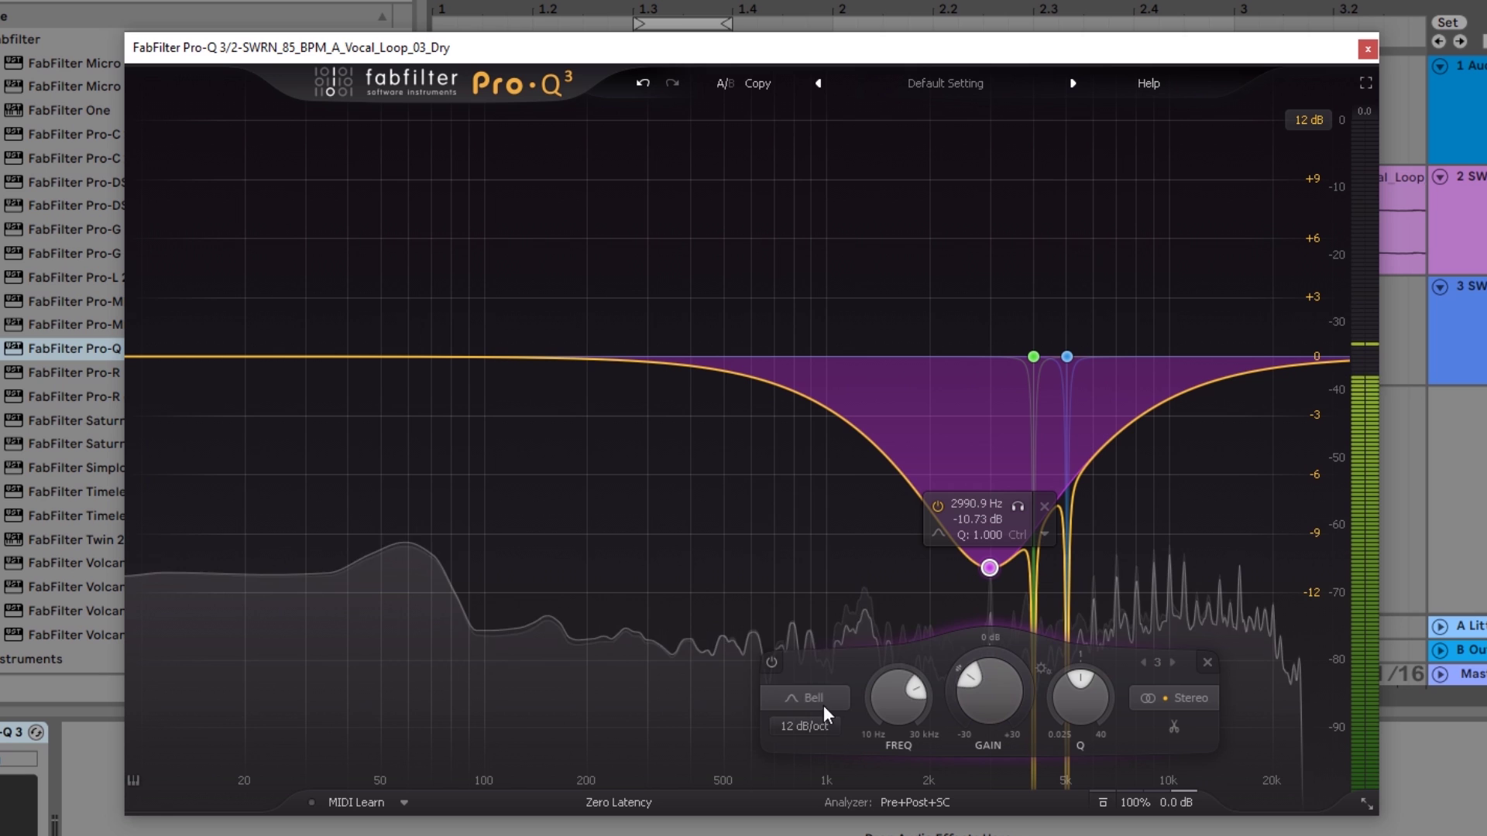
{"action": "left_click", "coordinate": [818, 698]}
{"action": "left_click", "coordinate": [806, 608]}
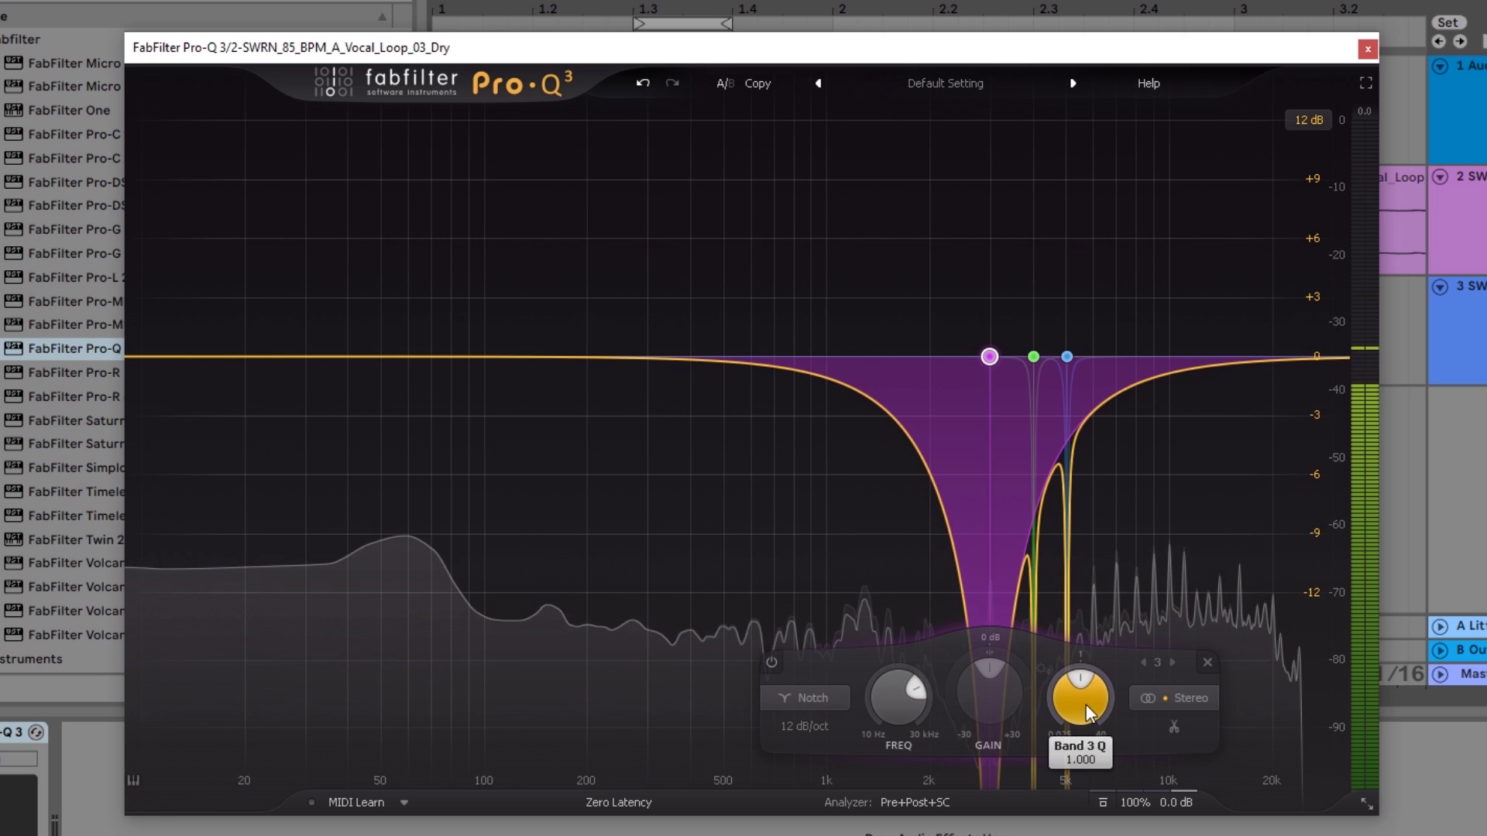
{"action": "left_click_drag", "start_coordinate": [1086, 705], "coordinate": [1196, 504]}
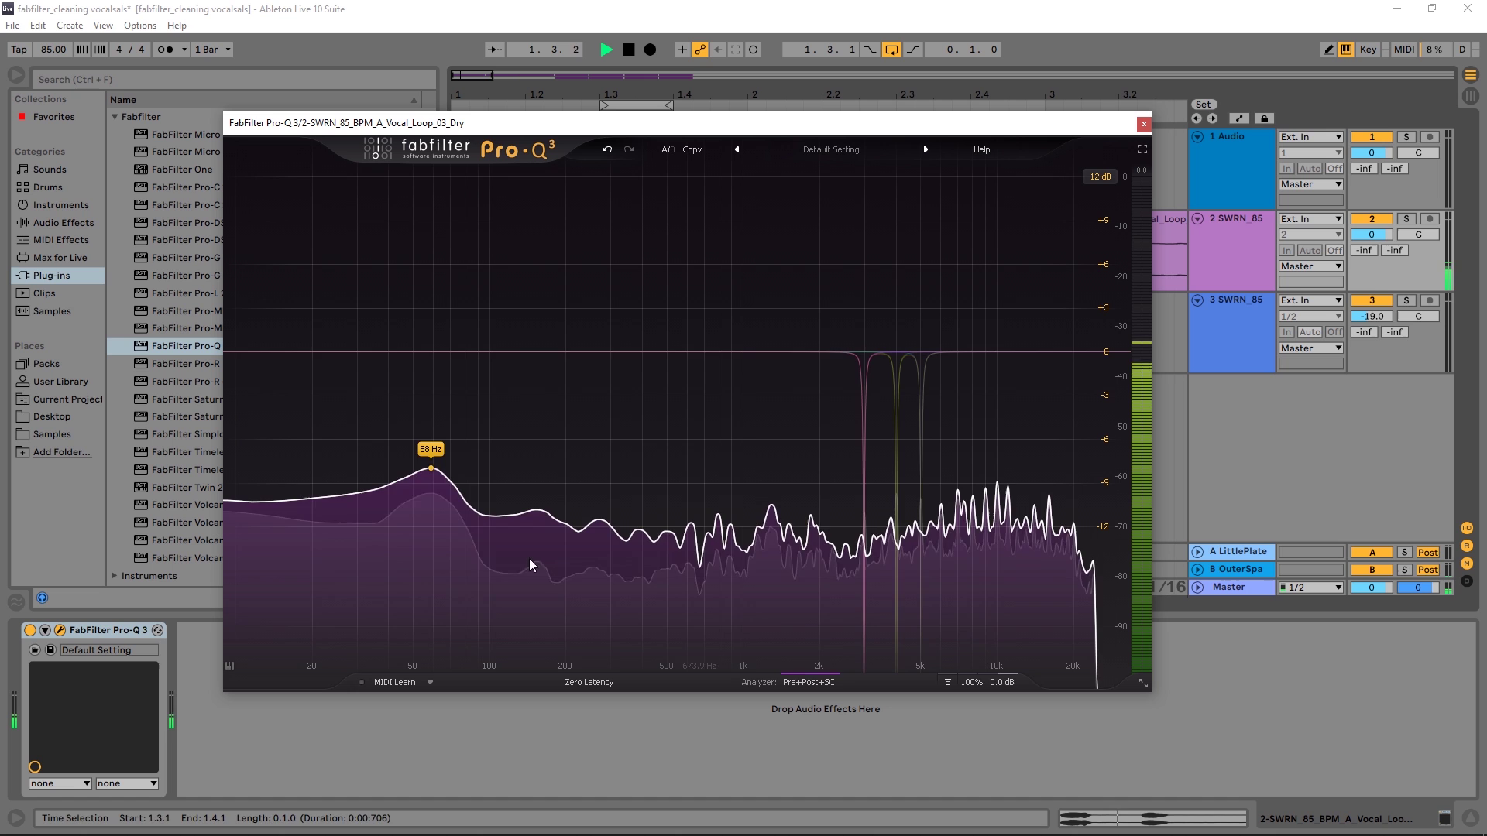
- Compare the vocal with Pro-Q 3 bypassed and back on, then close its window
{"action": "left_click", "coordinate": [30, 631]}
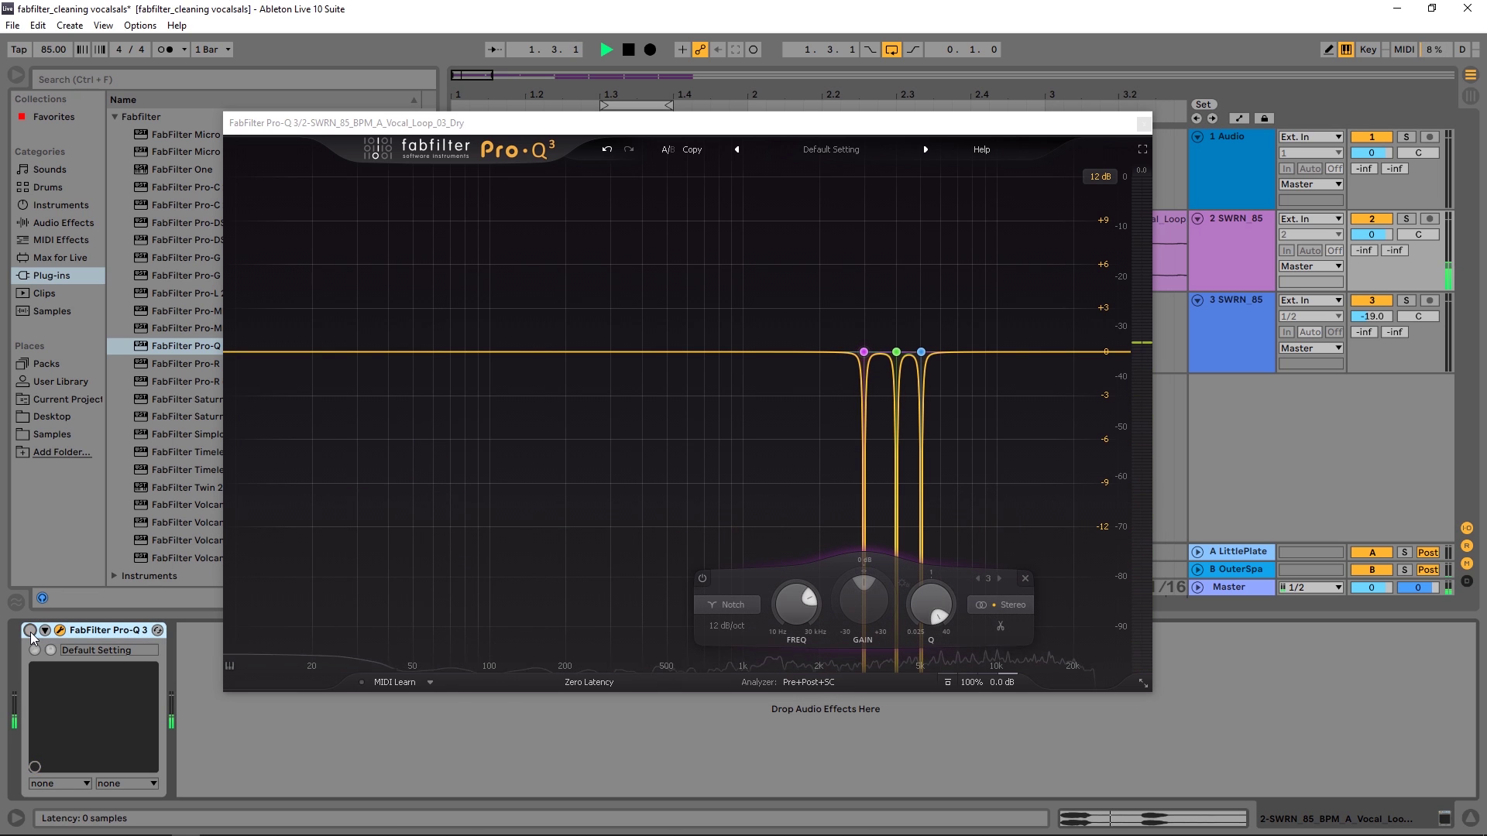
{"action": "left_click", "coordinate": [30, 631]}
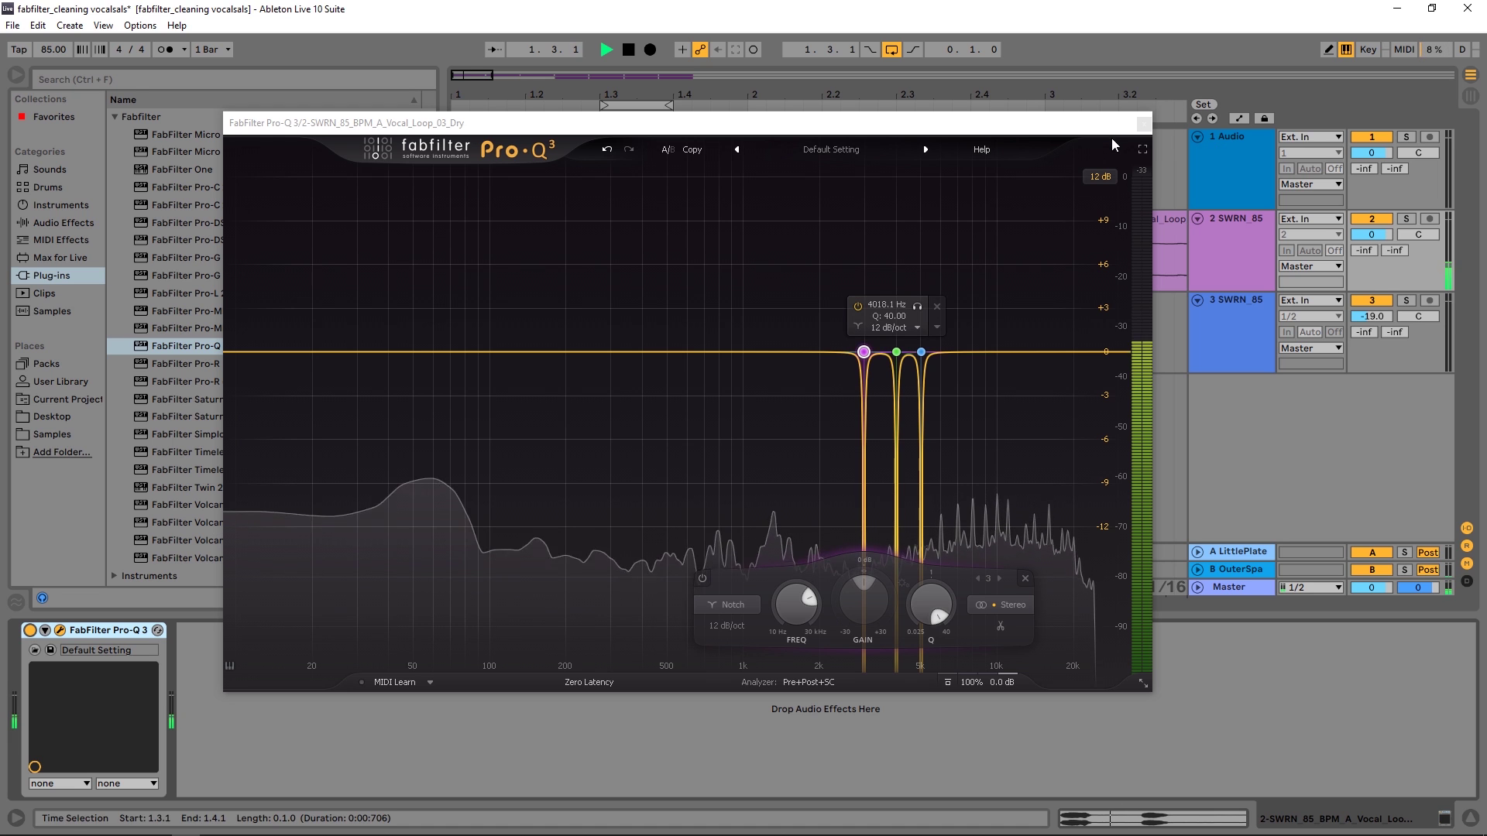
{"action": "left_click", "coordinate": [1143, 124]}
- Set the loop to span bars 1 to 3 over the first vocal clip and play it
{"action": "key", "text": "space"}
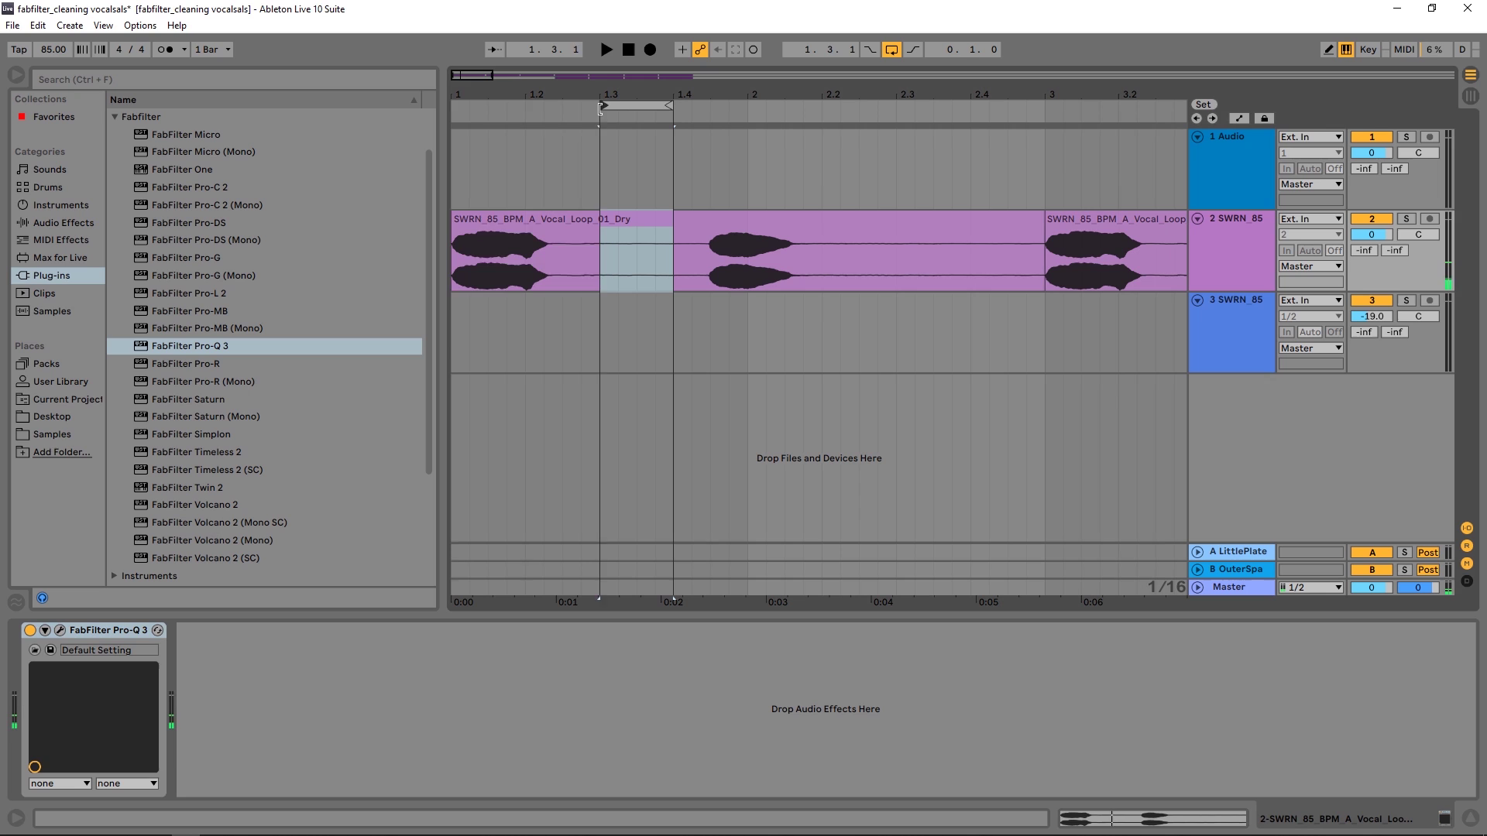
{"action": "left_click_drag", "start_coordinate": [601, 108], "coordinate": [456, 108]}
{"action": "left_click_drag", "start_coordinate": [663, 110], "coordinate": [1043, 125]}
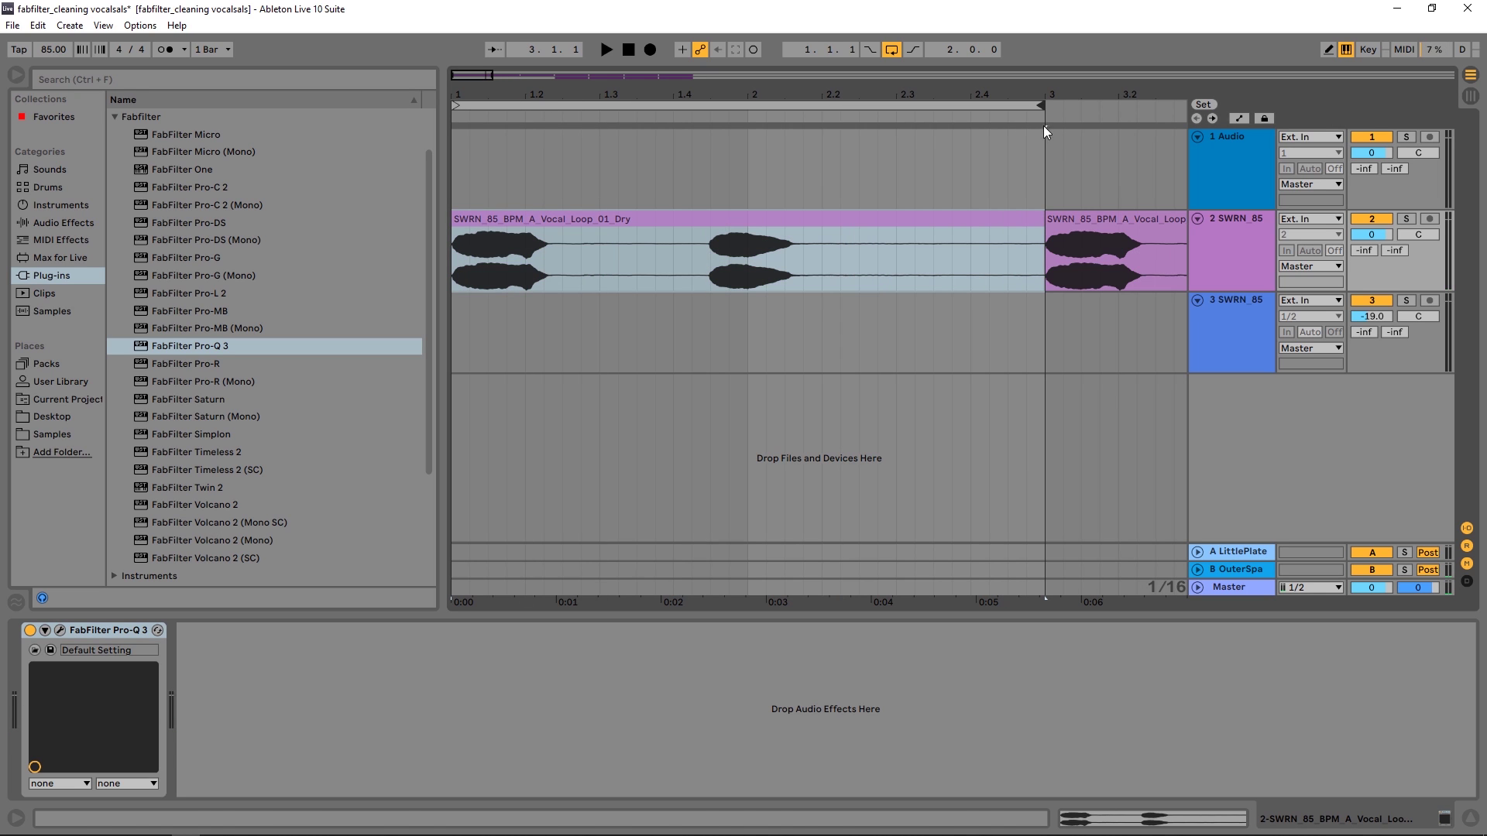
{"action": "left_click", "coordinate": [591, 219]}
{"action": "key", "text": "space"}
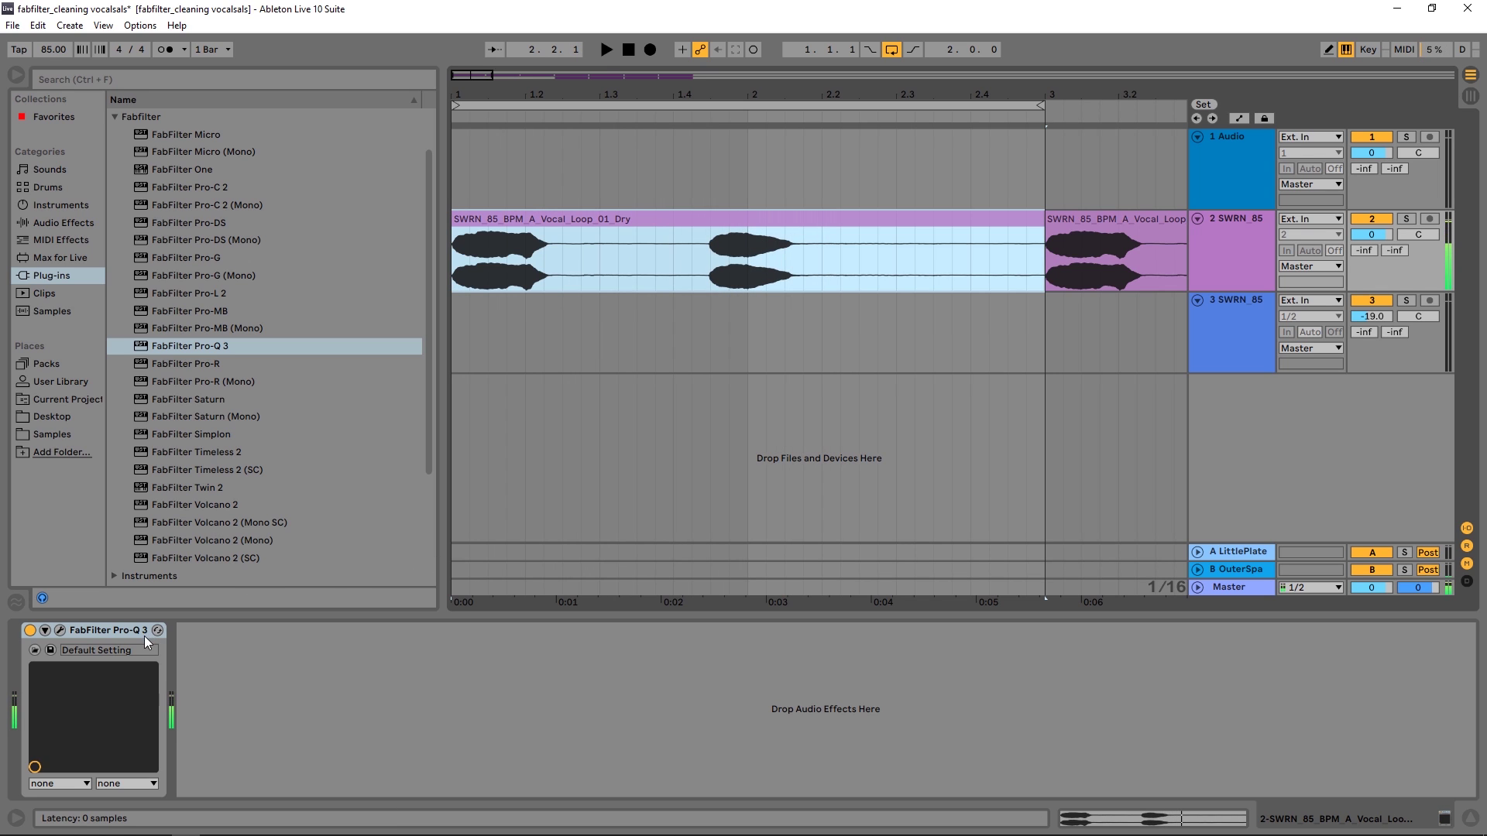
- Compare the loop with Pro-Q 3 bypassed and active, leaving it switched on
{"action": "left_click", "coordinate": [30, 631]}
{"action": "left_click", "coordinate": [30, 631]}
{"action": "key", "text": "space"}
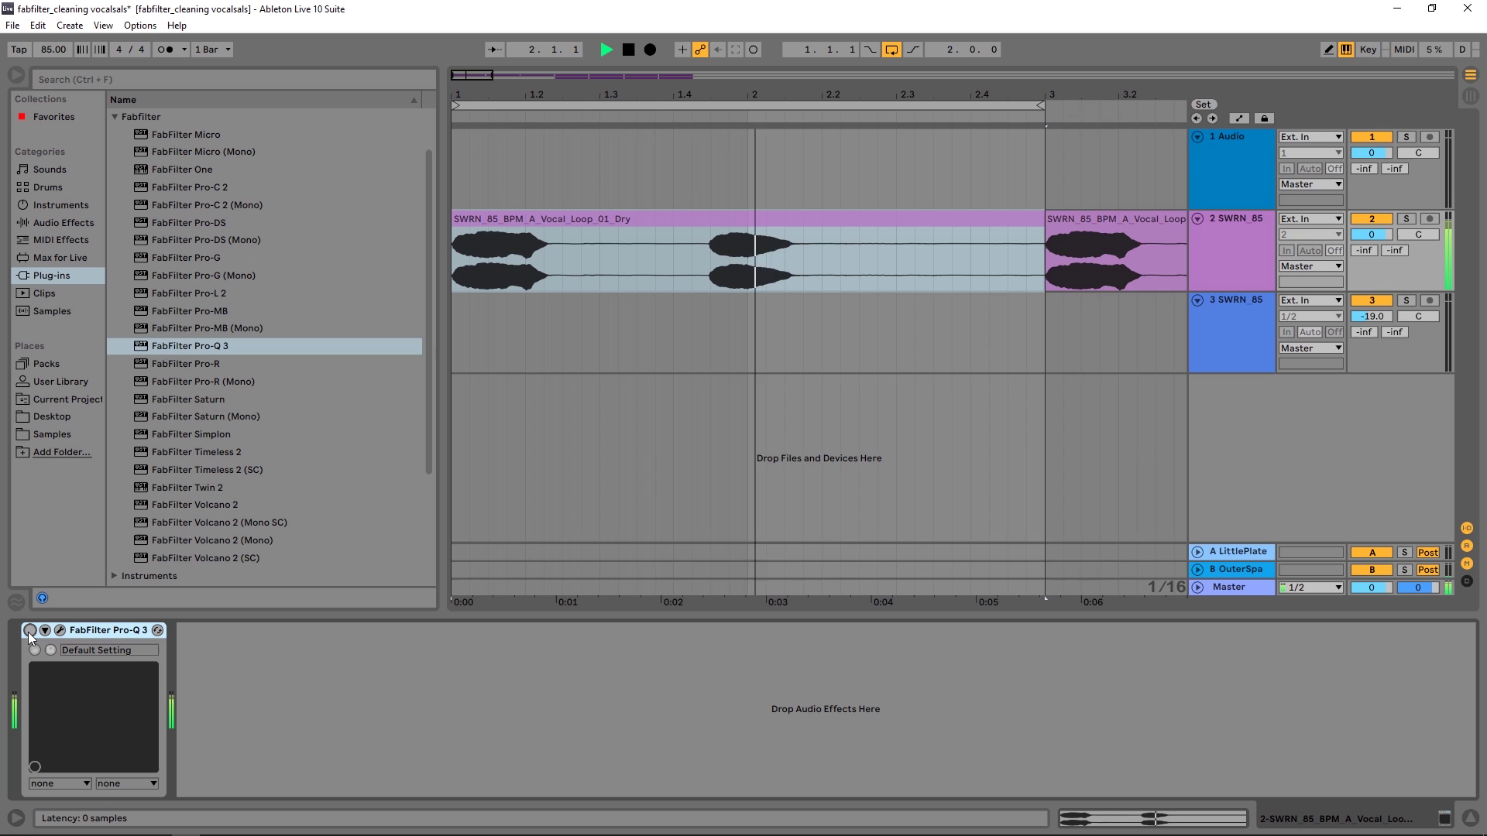
{"action": "left_click", "coordinate": [30, 631]}
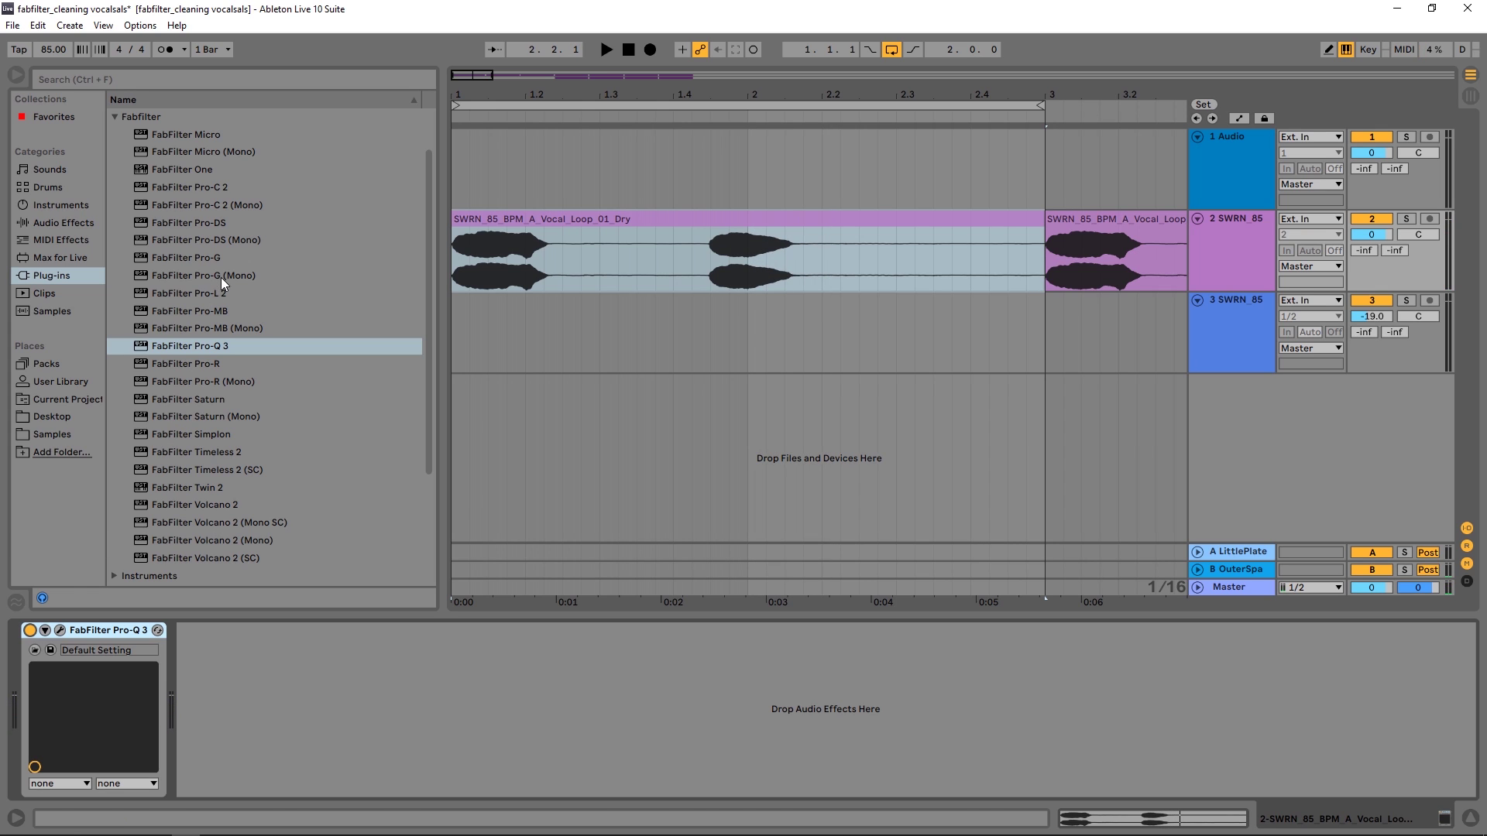
{"action": "left_click", "coordinate": [594, 261]}
- Add FabFilter Pro-G after Pro-Q 3 and audition the vocal through it
{"action": "left_click_drag", "start_coordinate": [197, 259], "coordinate": [200, 663]}
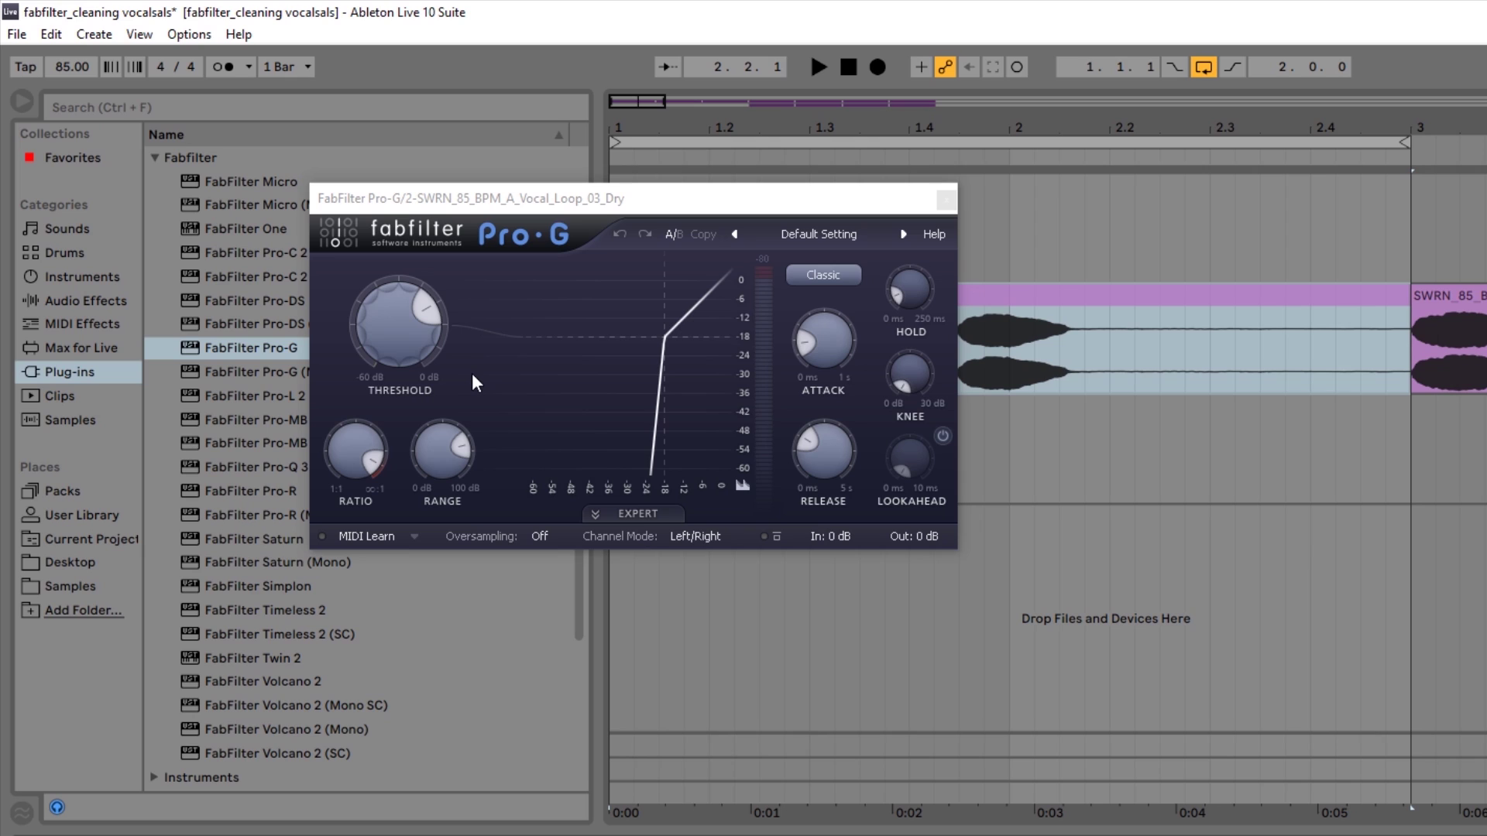
{"action": "mouse_move", "coordinate": [429, 347]}
{"action": "key", "text": "space"}
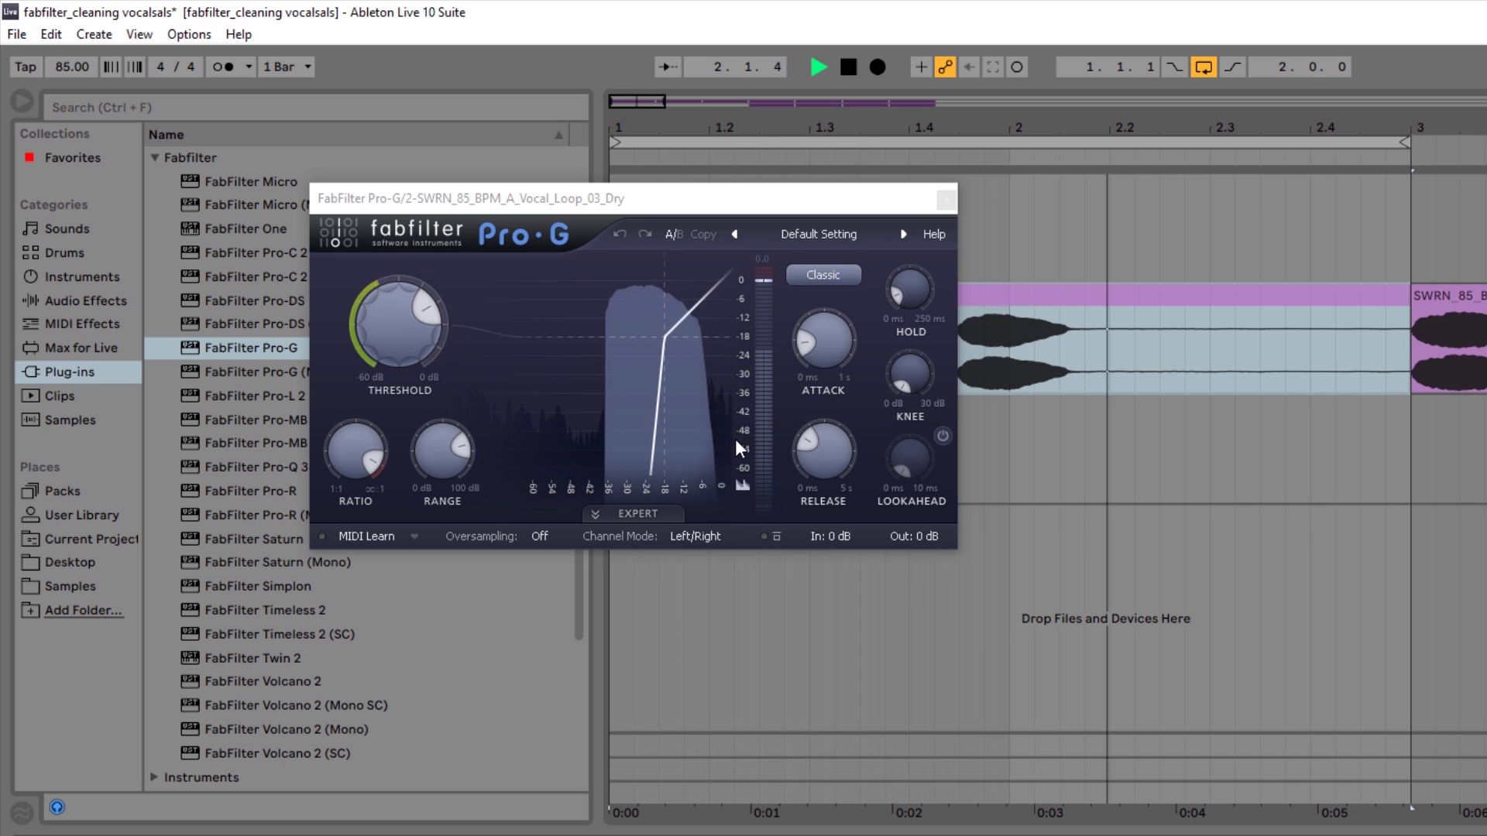
{"action": "key", "text": "space"}
- Lengthen Pro-G's release from 218.5 ms to about 695 ms while the loop plays
{"action": "mouse_move", "coordinate": [810, 456]}
{"action": "mouse_move", "coordinate": [810, 455]}
{"action": "left_mouse_down"}
{"action": "mouse_move", "coordinate": [820, 425]}
{"action": "mouse_move", "coordinate": [829, 435]}
{"action": "left_mouse_up"}
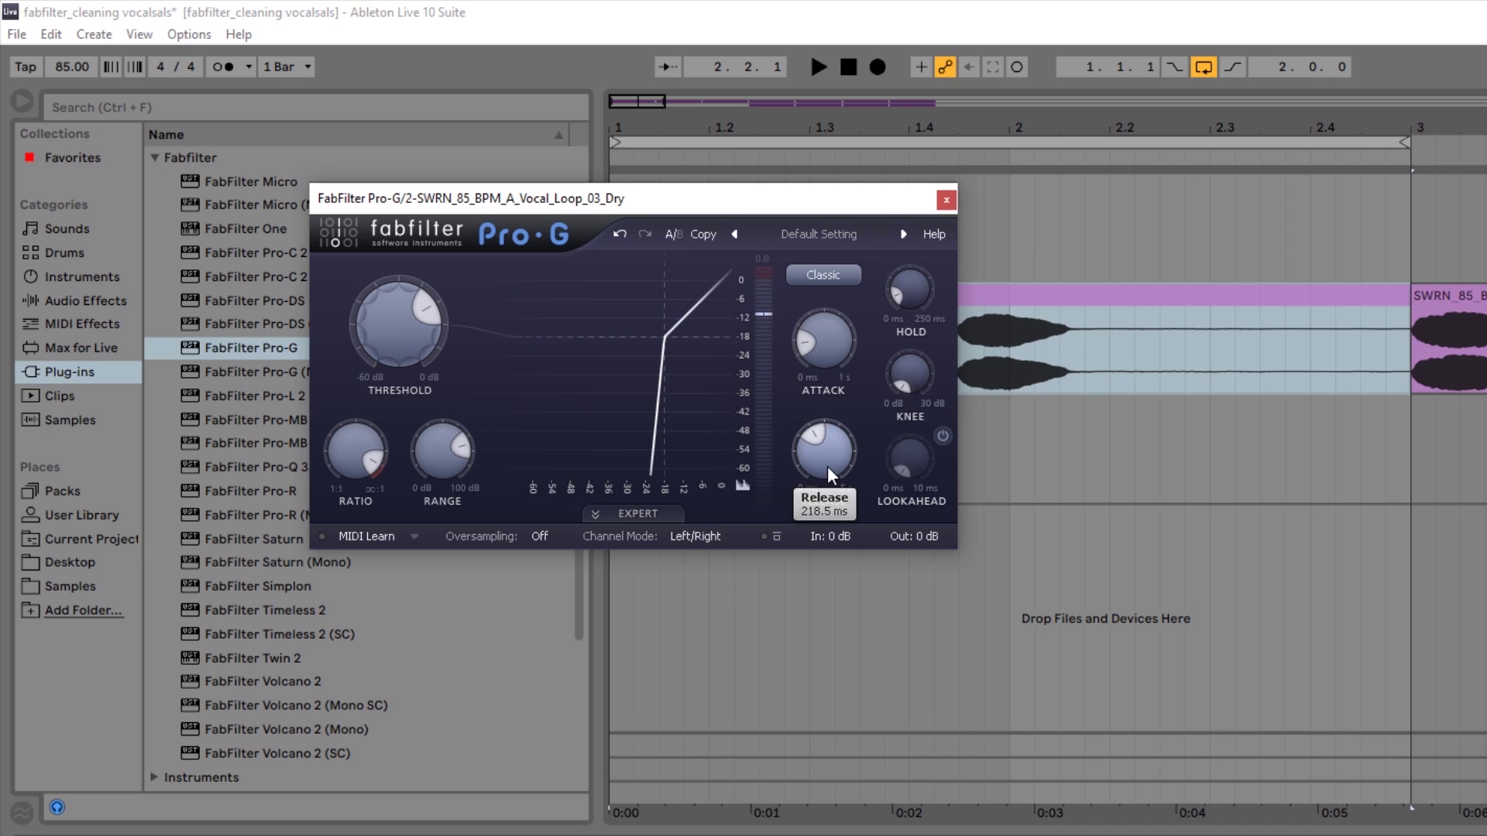
{"action": "key", "text": "space"}
{"action": "mouse_move", "coordinate": [826, 467]}
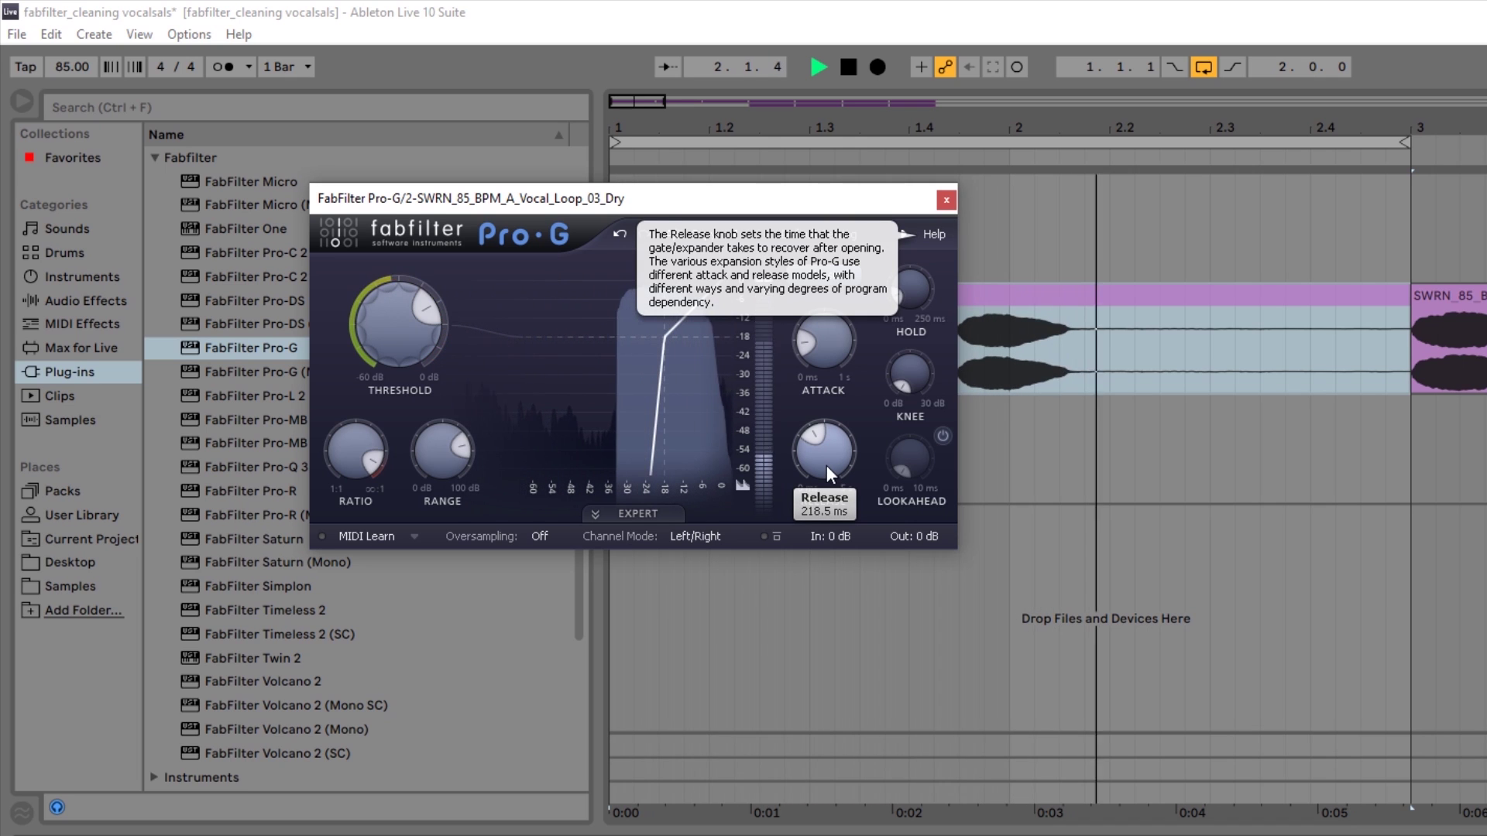
{"action": "left_click_drag", "start_coordinate": [826, 465], "coordinate": [833, 416]}
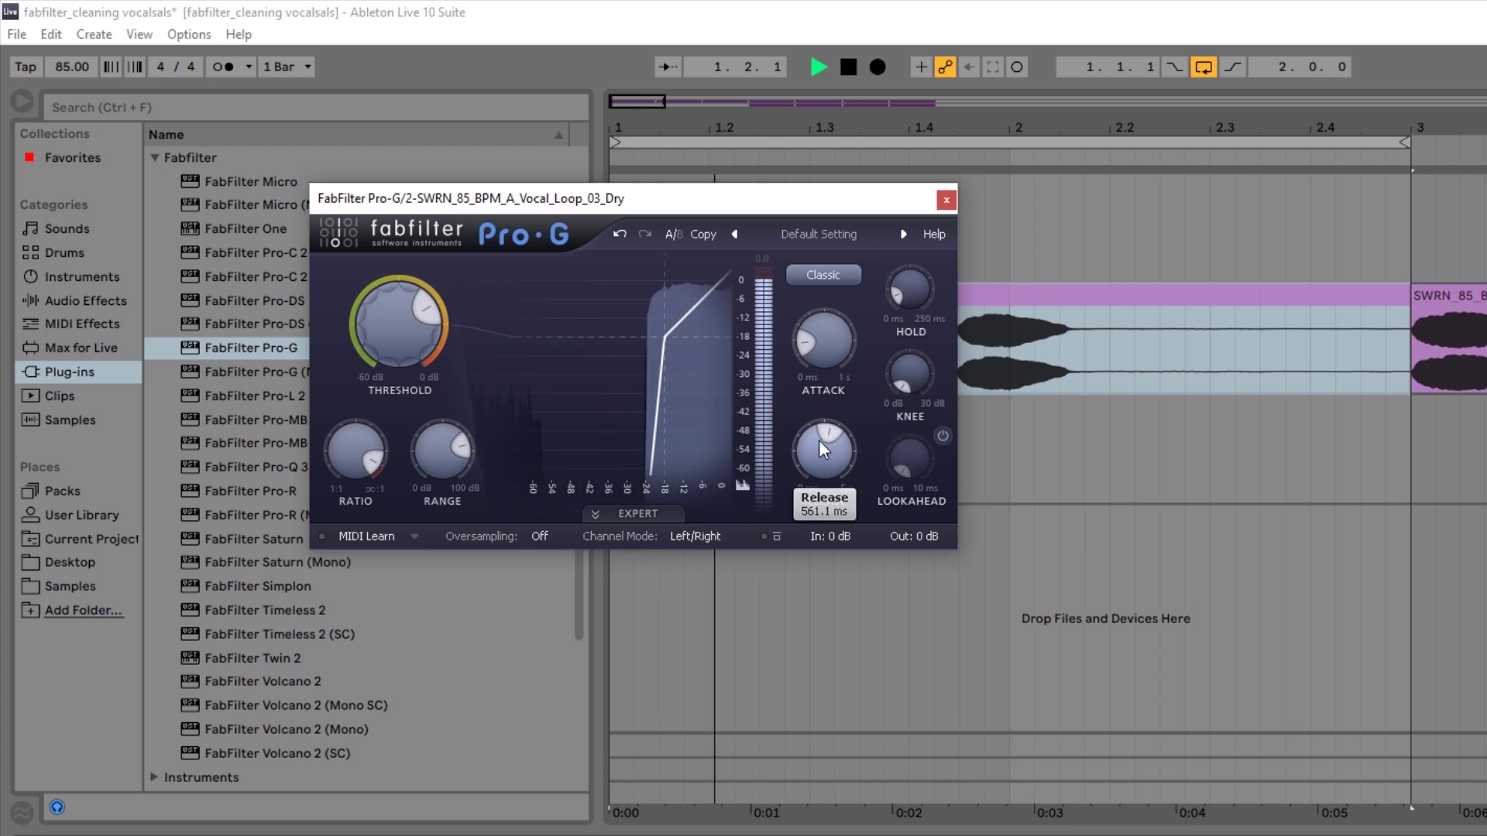
{"action": "mouse_move", "coordinate": [828, 346]}
{"action": "key", "text": "space"}
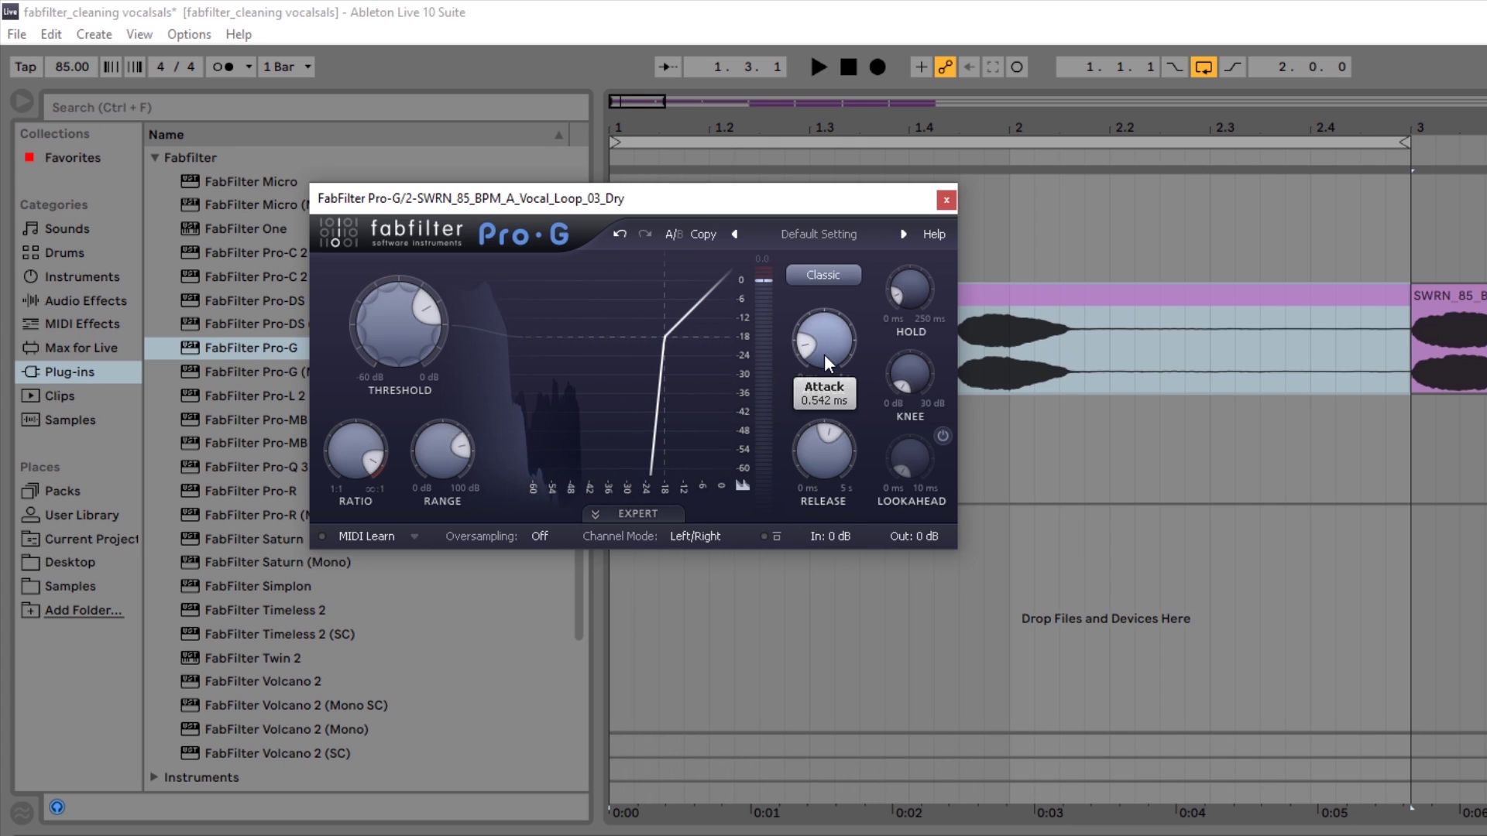
- Shorten Pro-G's attack time and audition the gate settings
{"action": "left_click_drag", "start_coordinate": [825, 355], "coordinate": [814, 391]}
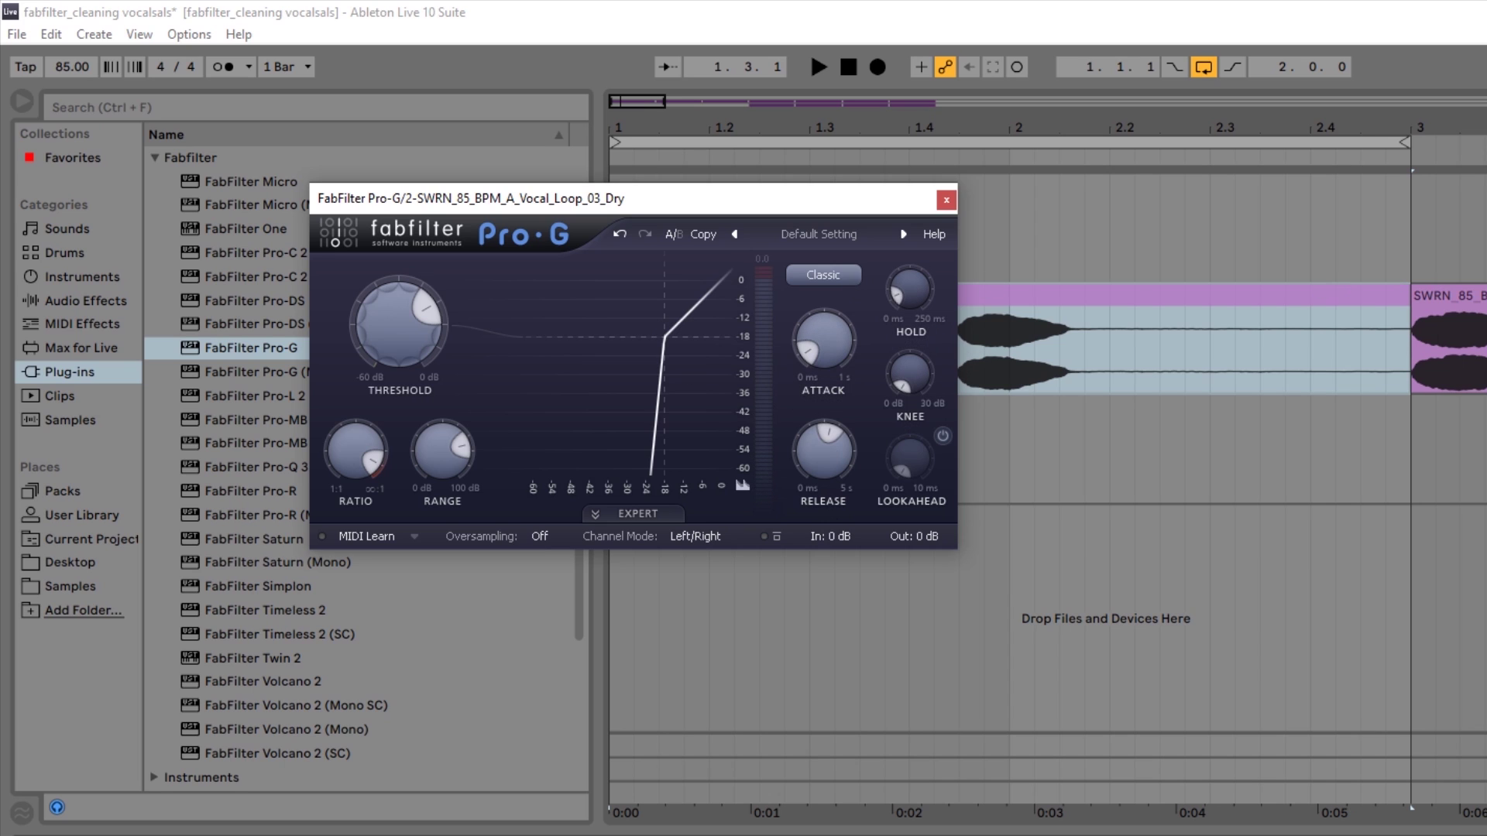
{"action": "key", "text": "space"}
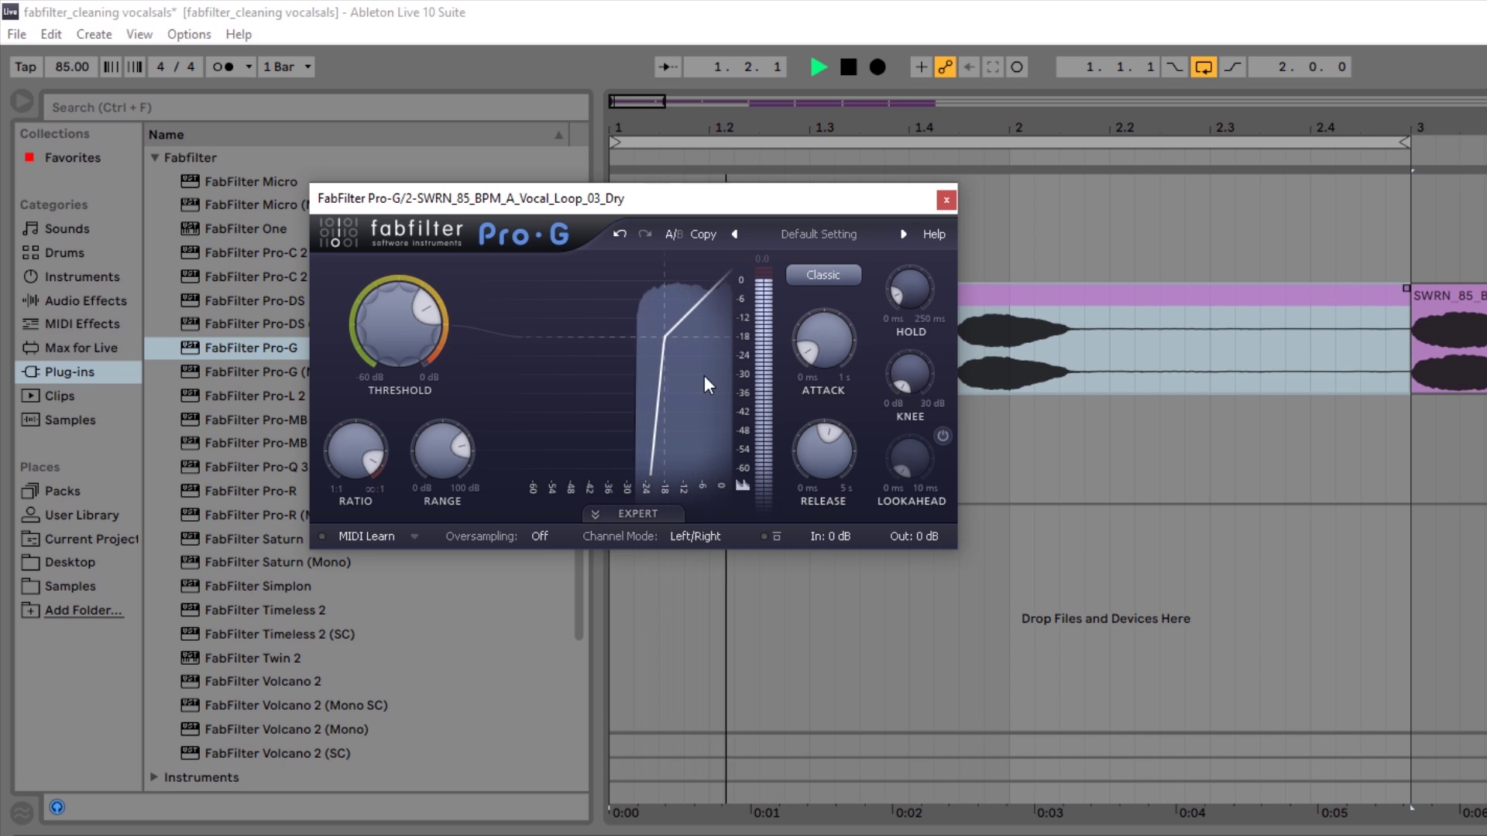
{"action": "mouse_move", "coordinate": [830, 458]}
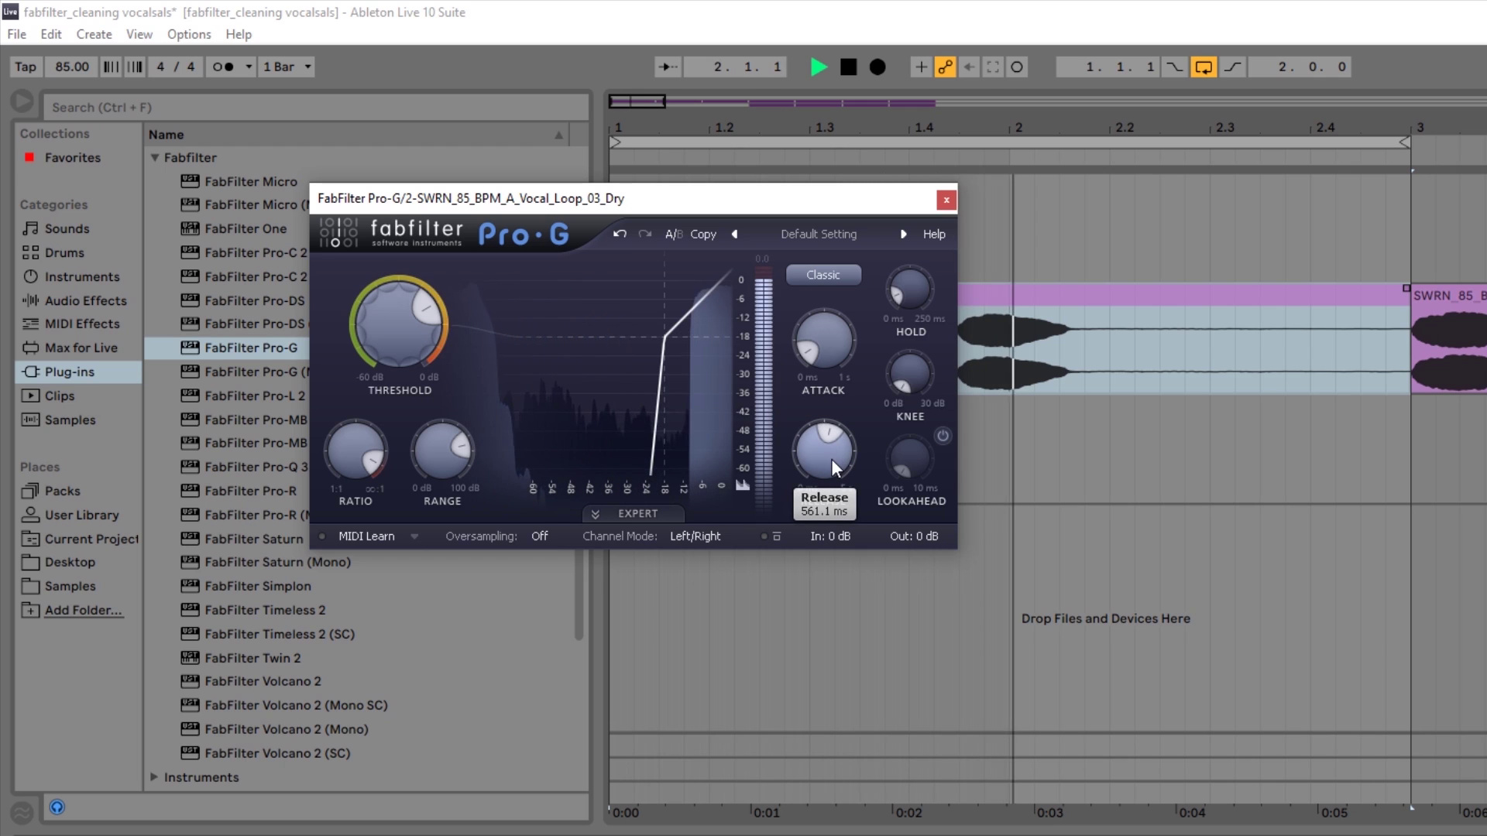
{"action": "key", "text": "space"}
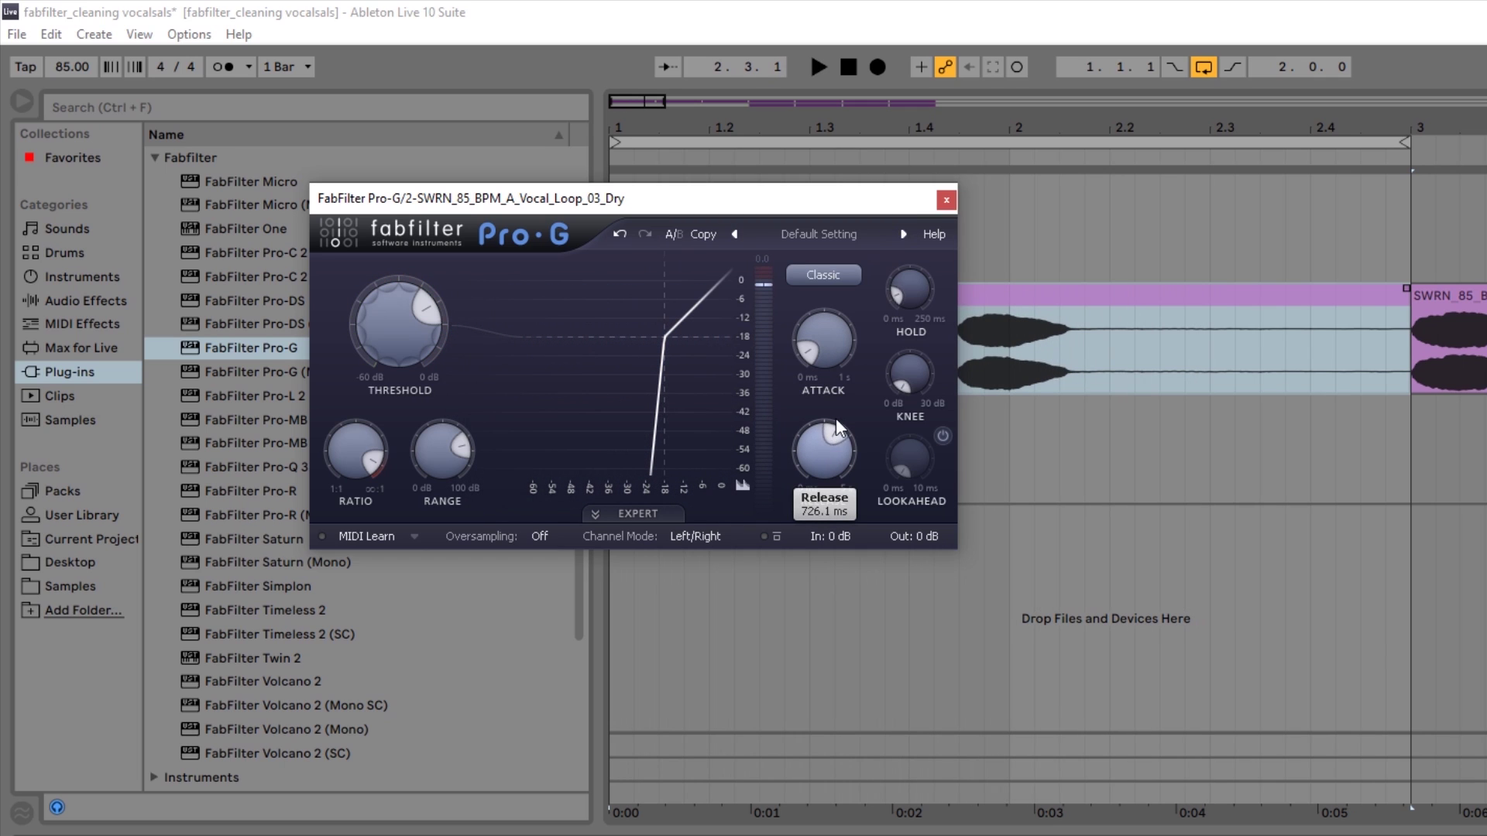
{"action": "key", "text": "space"}
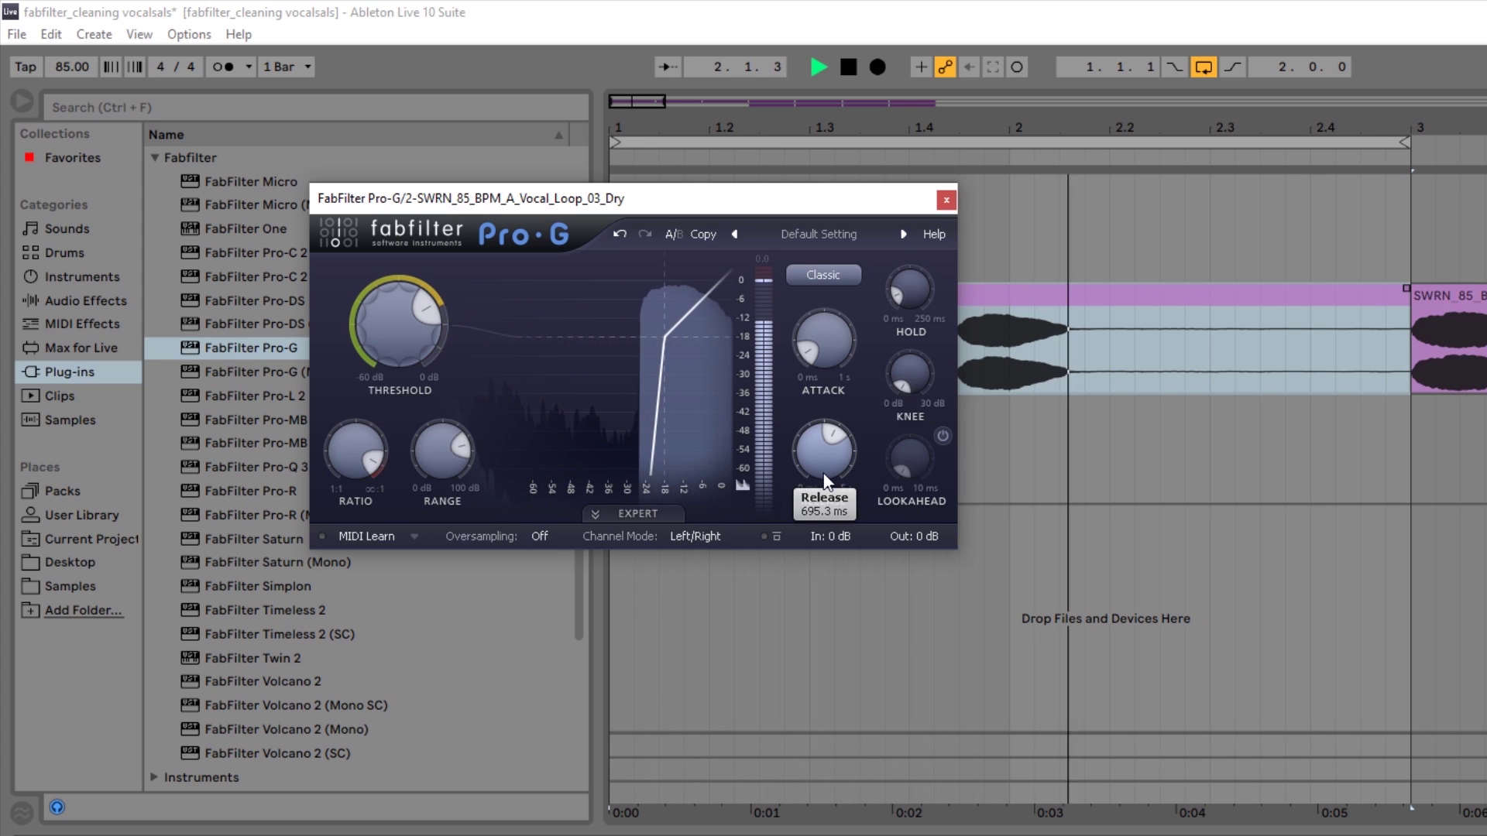
{"action": "key", "text": "space"}
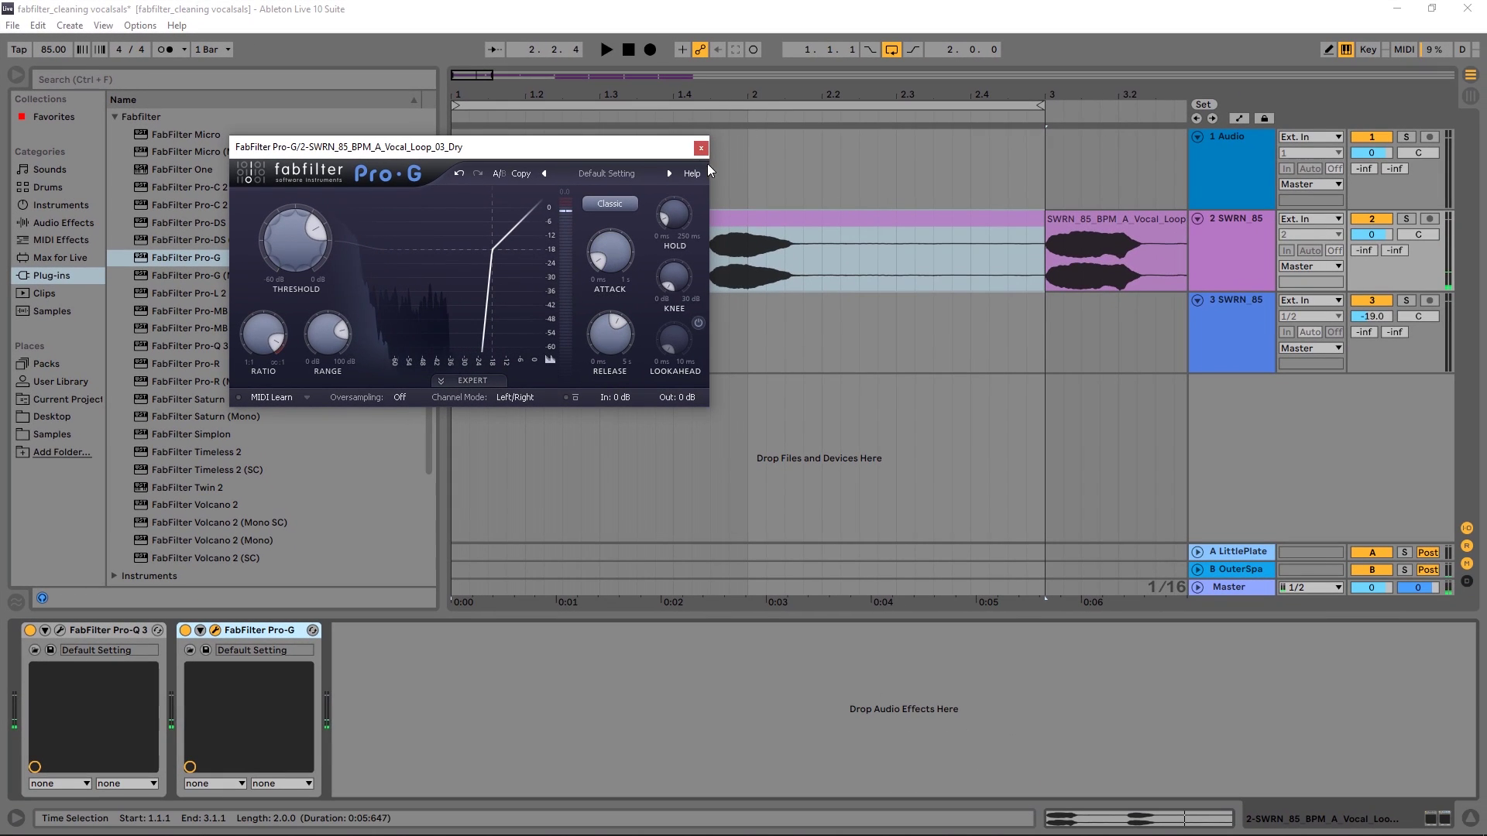
- Group Pro-Q 3 and Pro-G into an Audio Effect Rack with the Pro-G window closed
{"action": "left_click", "coordinate": [700, 148]}
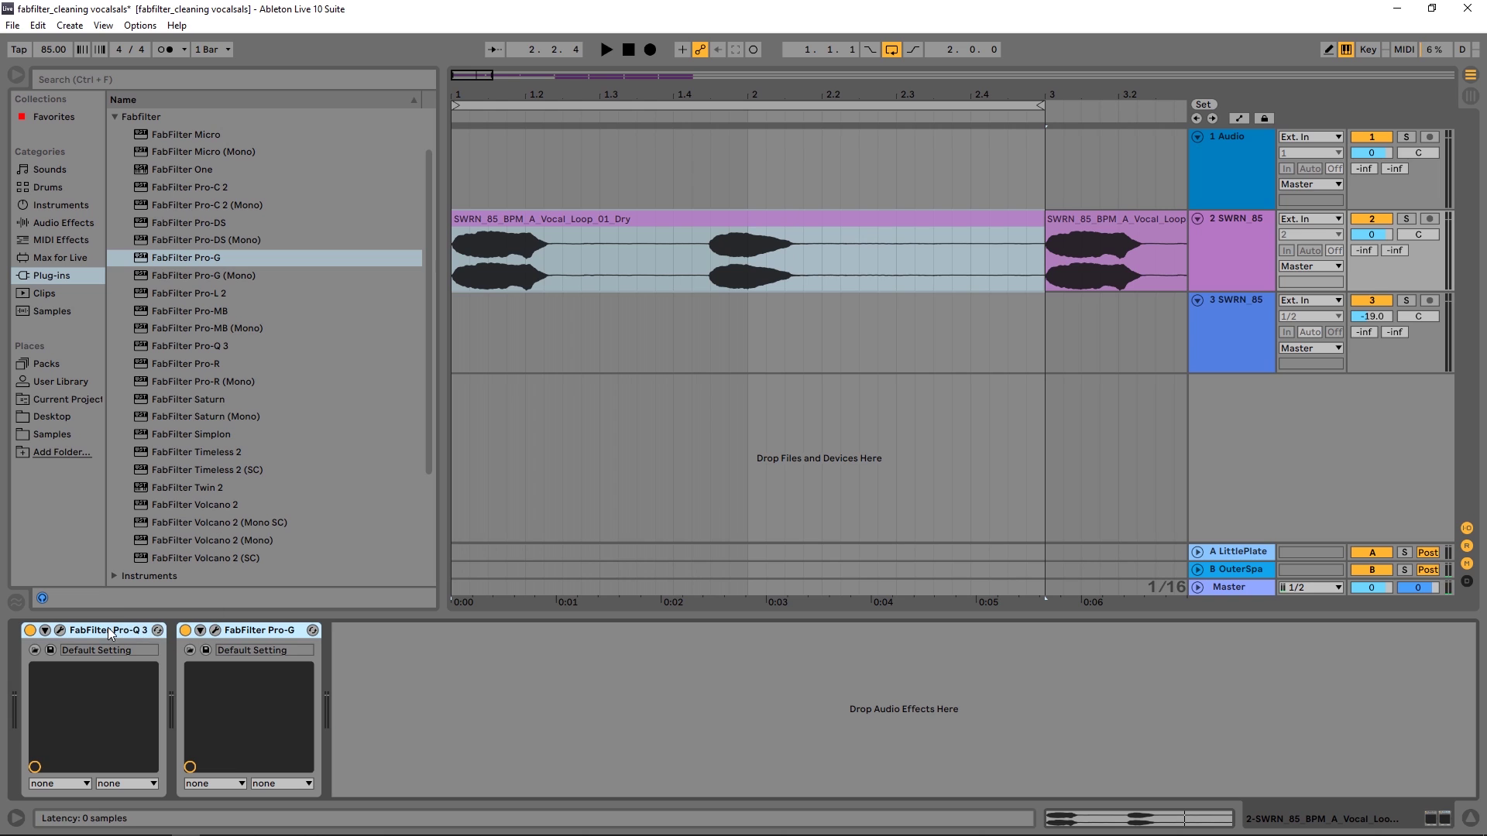
{"action": "key", "text": "ctrl+g"}
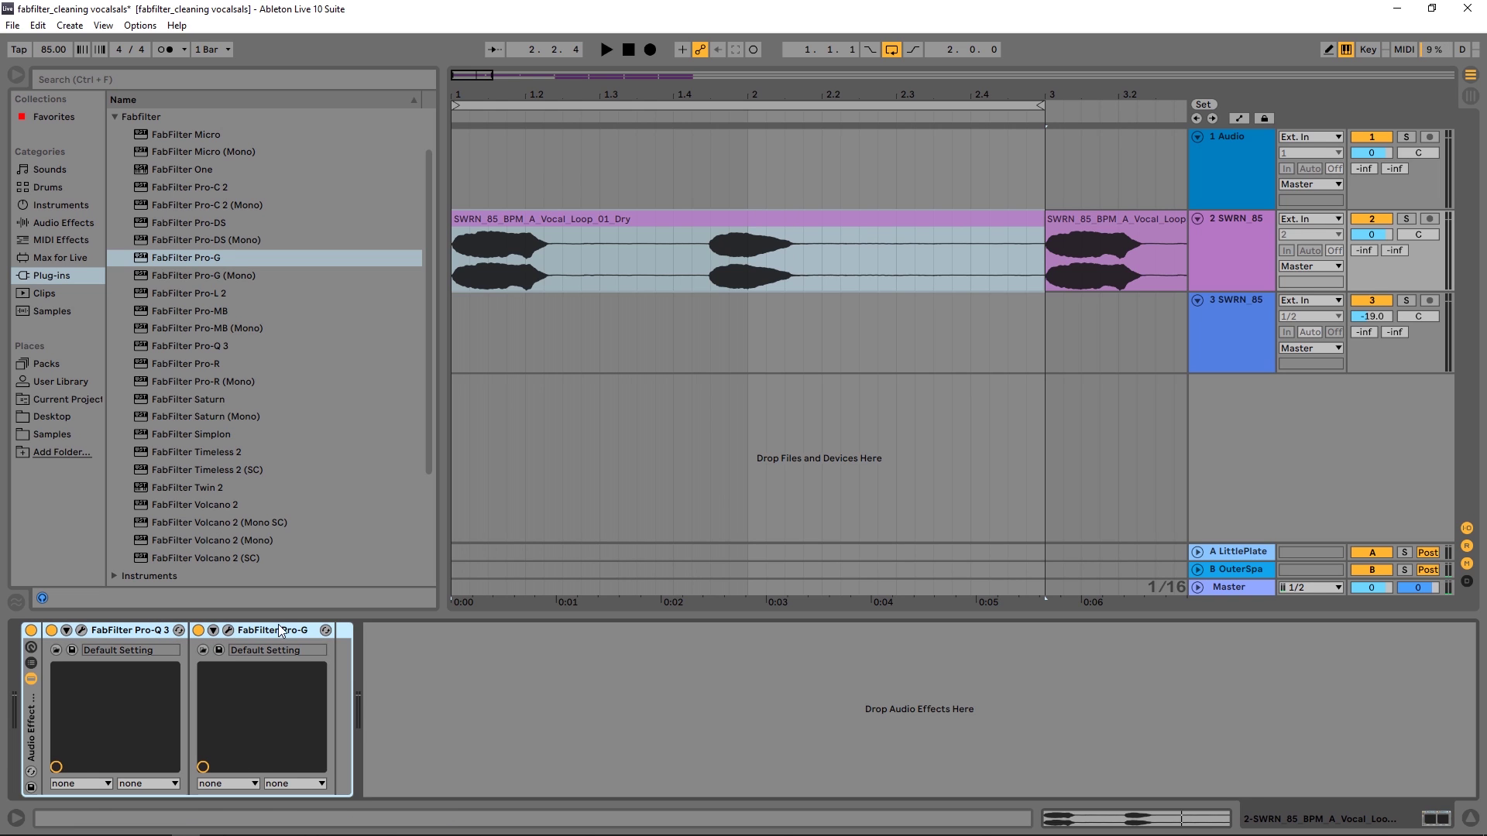
{"action": "left_click", "coordinate": [229, 629]}
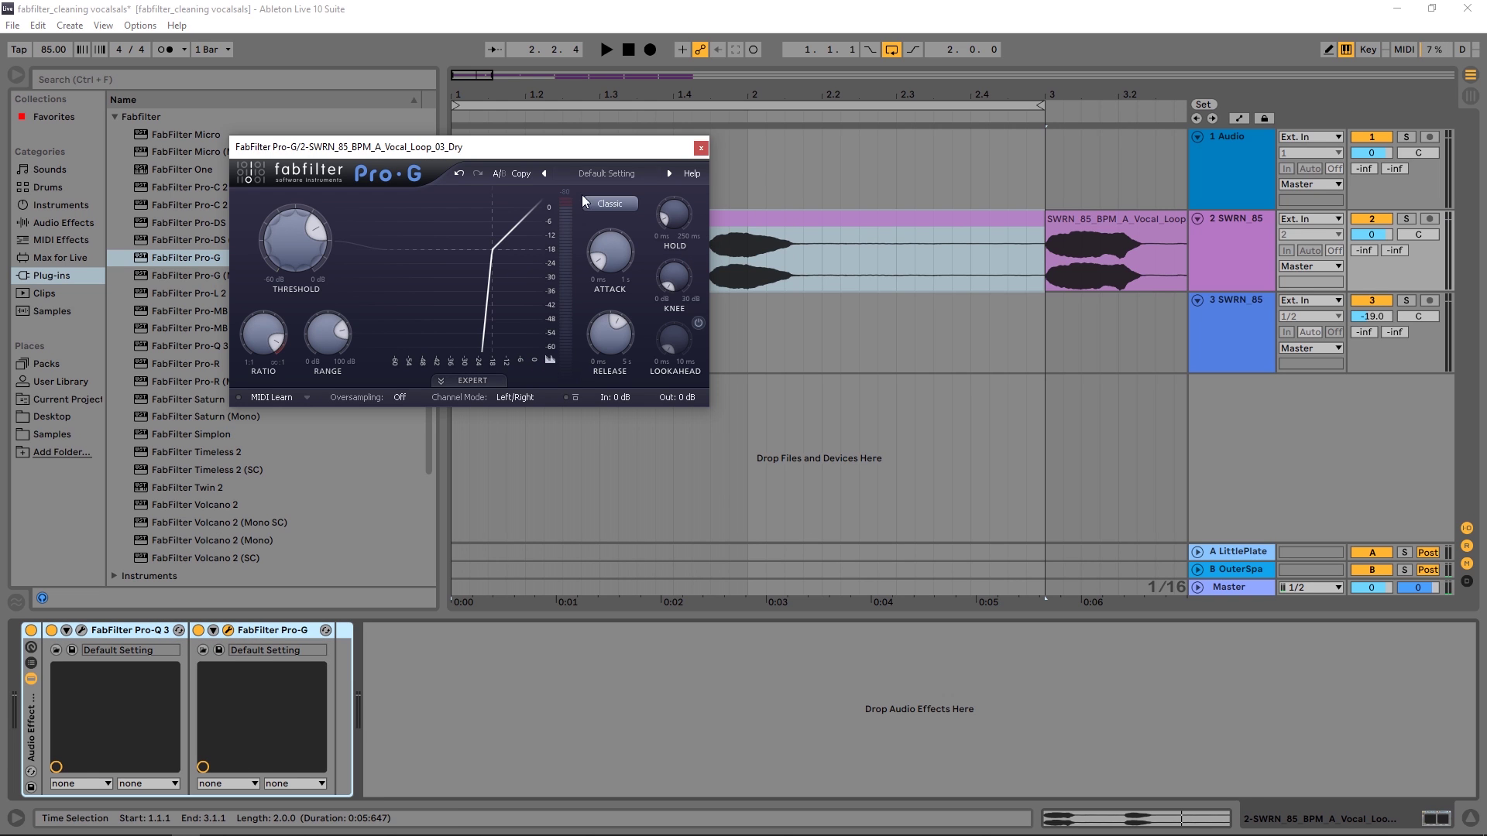
{"action": "left_click", "coordinate": [700, 149]}
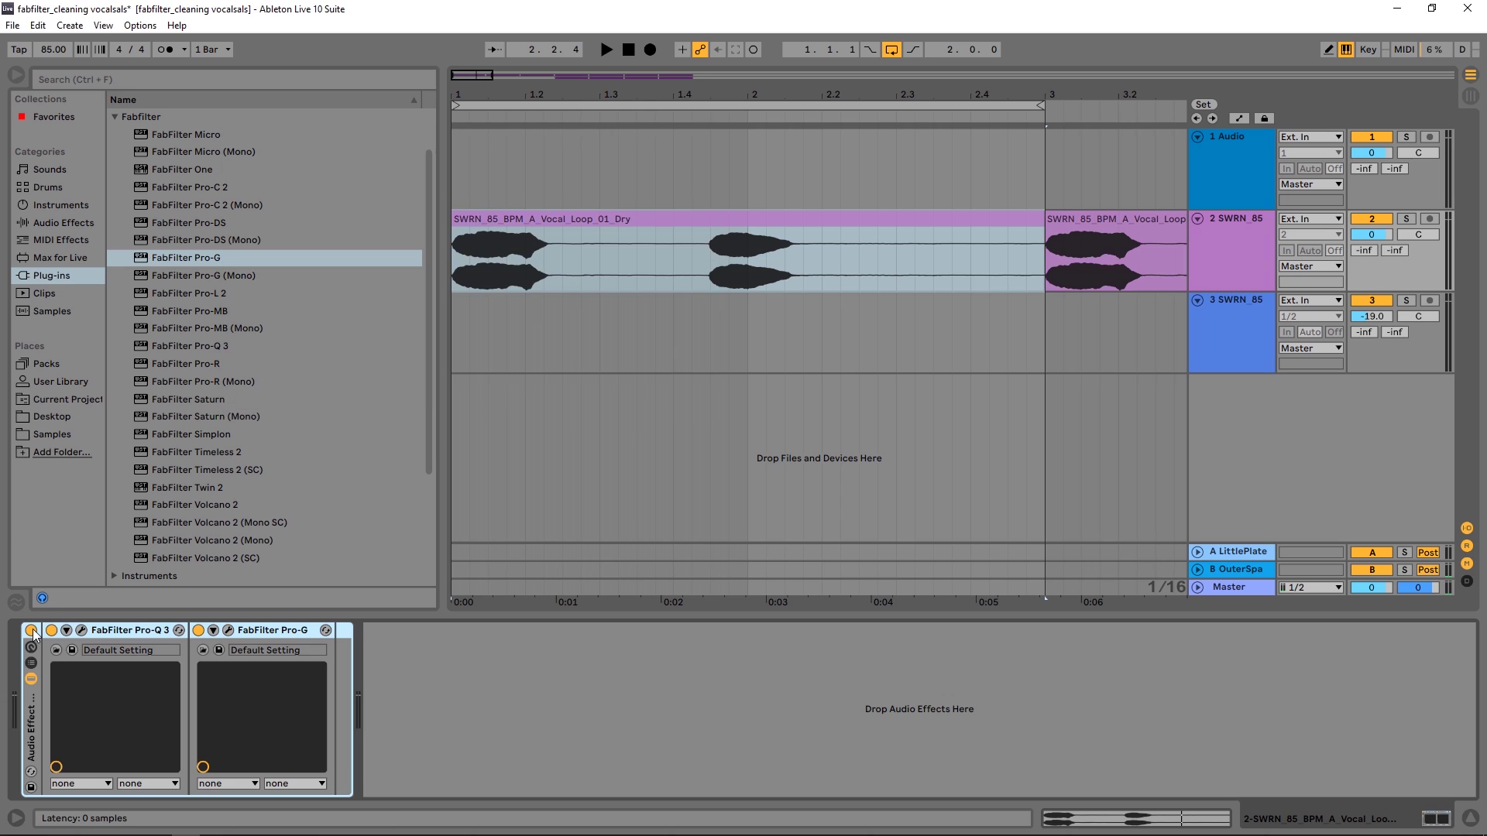
- Compare playback with the rack bypassed and active, leaving it switched on
{"action": "left_click", "coordinate": [31, 629]}
{"action": "key", "text": "space"}
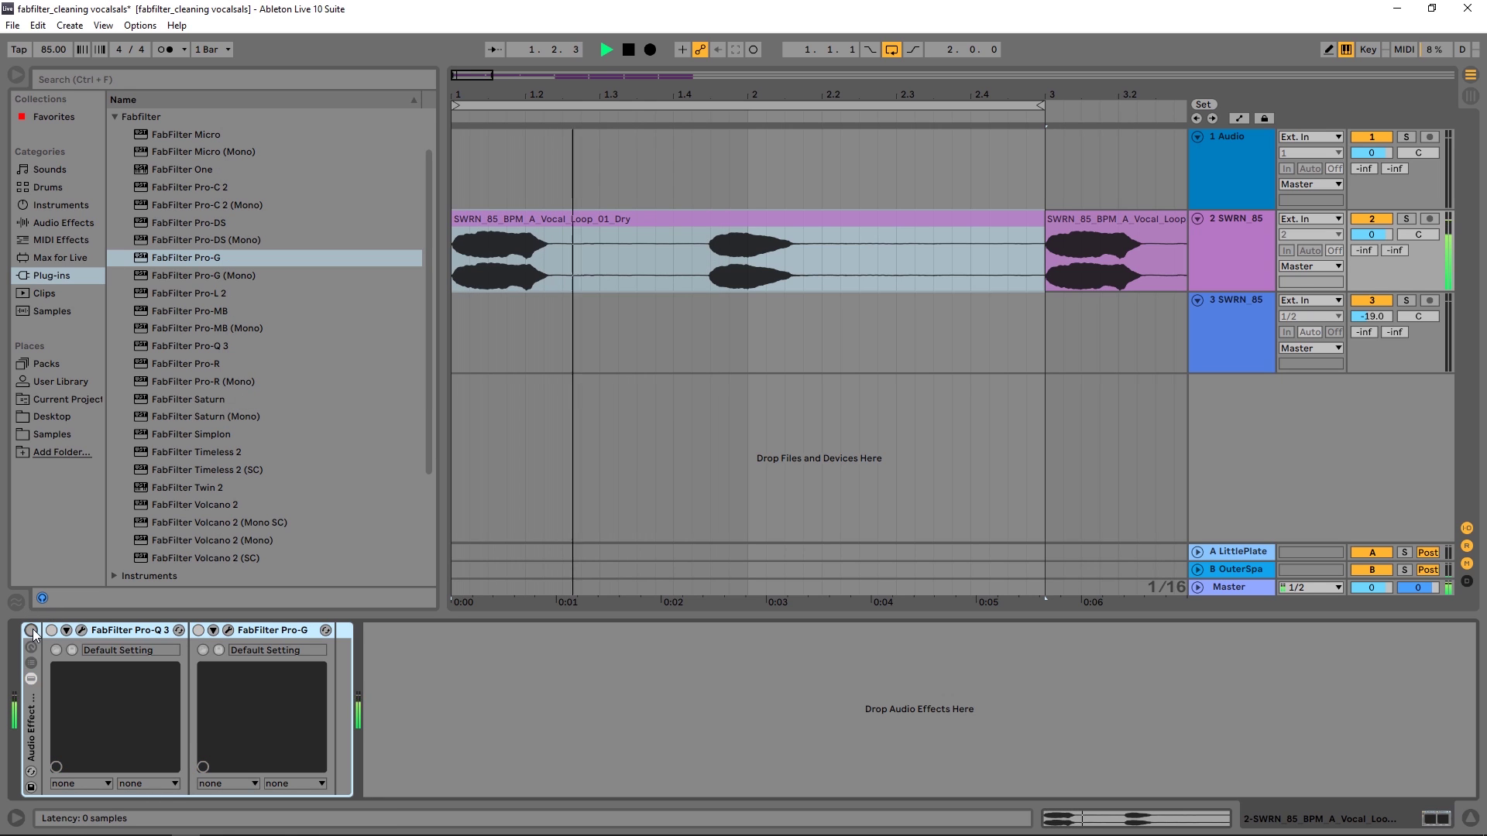
{"action": "key", "text": "space"}
{"action": "left_click", "coordinate": [31, 630]}
{"action": "key", "text": "space"}
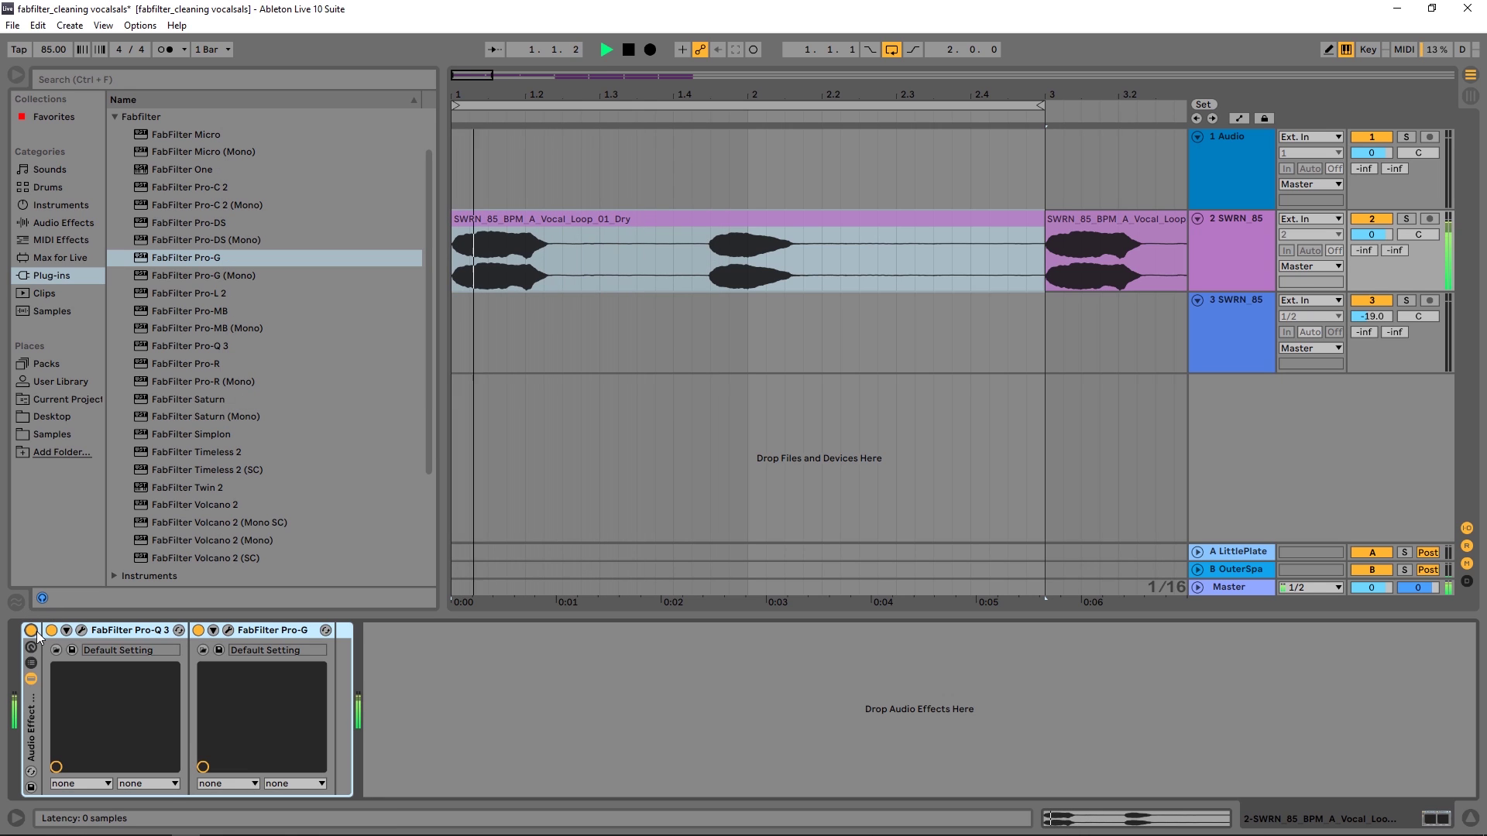
{"action": "key", "text": "space"}
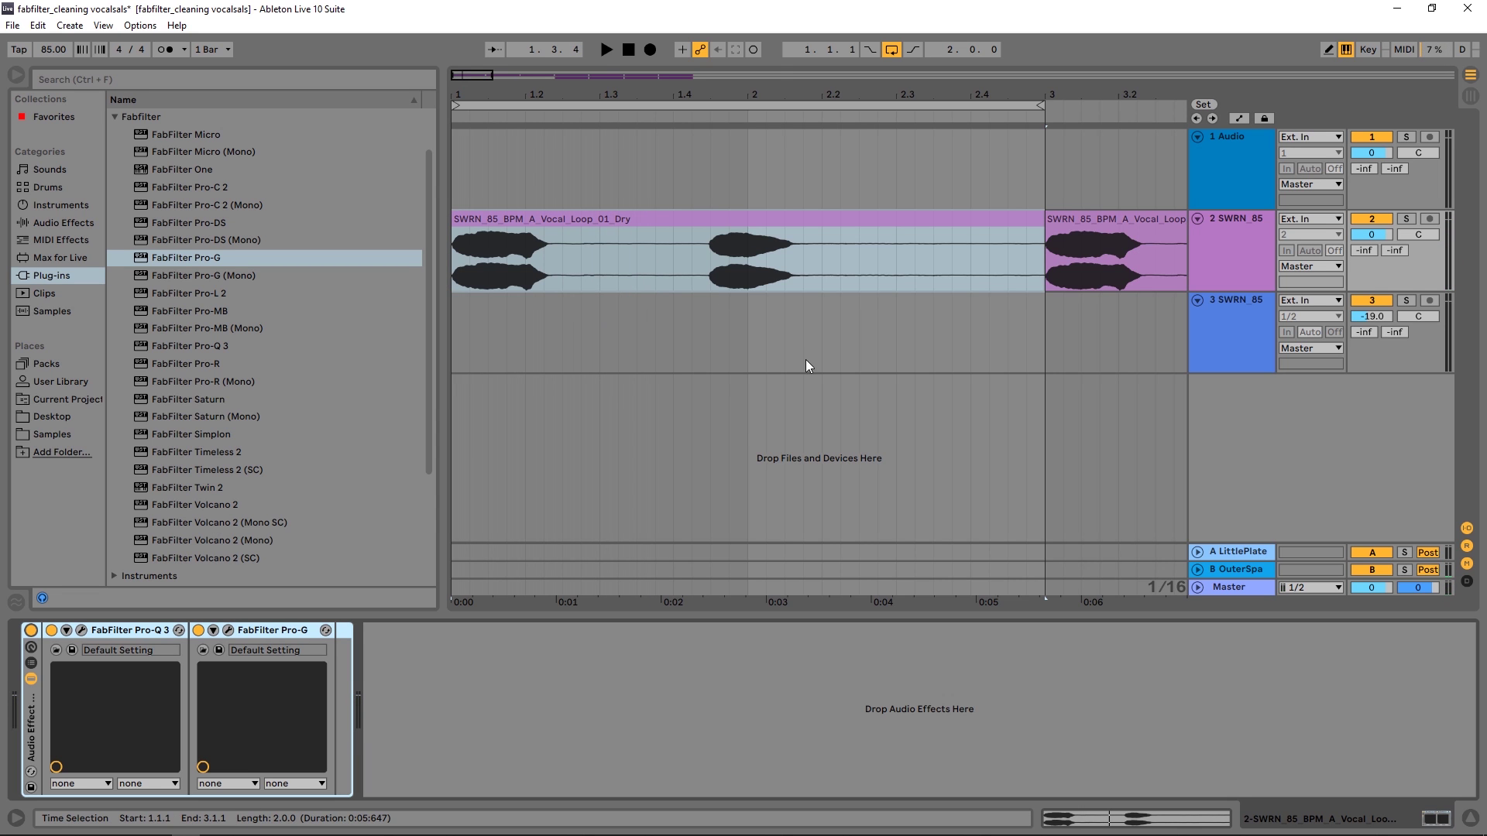
{"action": "key", "text": "minus"}
{"action": "key", "text": "minus"}
{"action": "key", "text": "minus"}
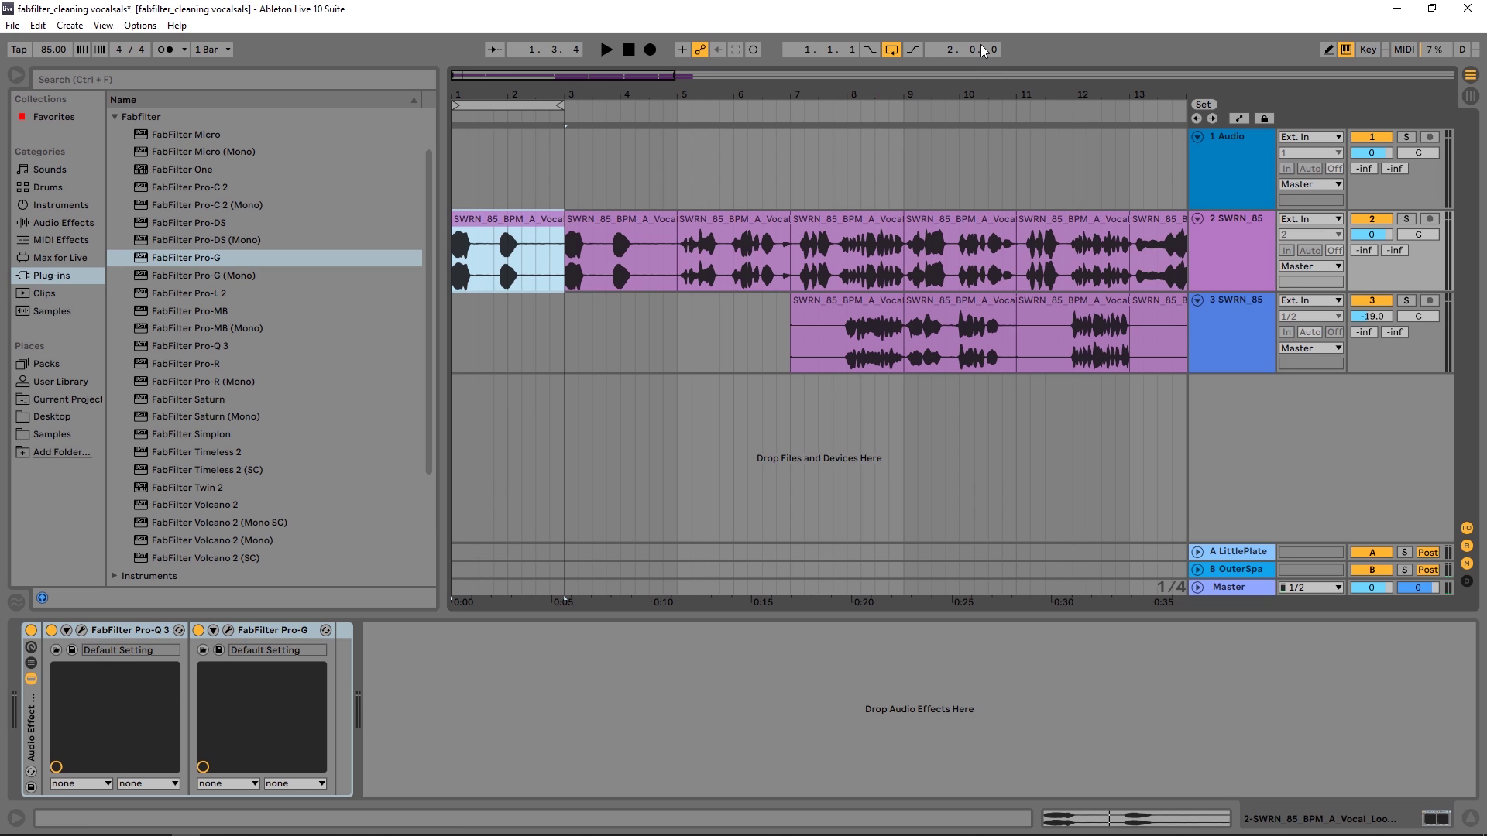
- Time-select track 2's later vocal clips from bar 5 to bar 15
{"action": "scroll", "coordinate": [583, 258], "scroll_direction": "down", "scroll_amount": 3}
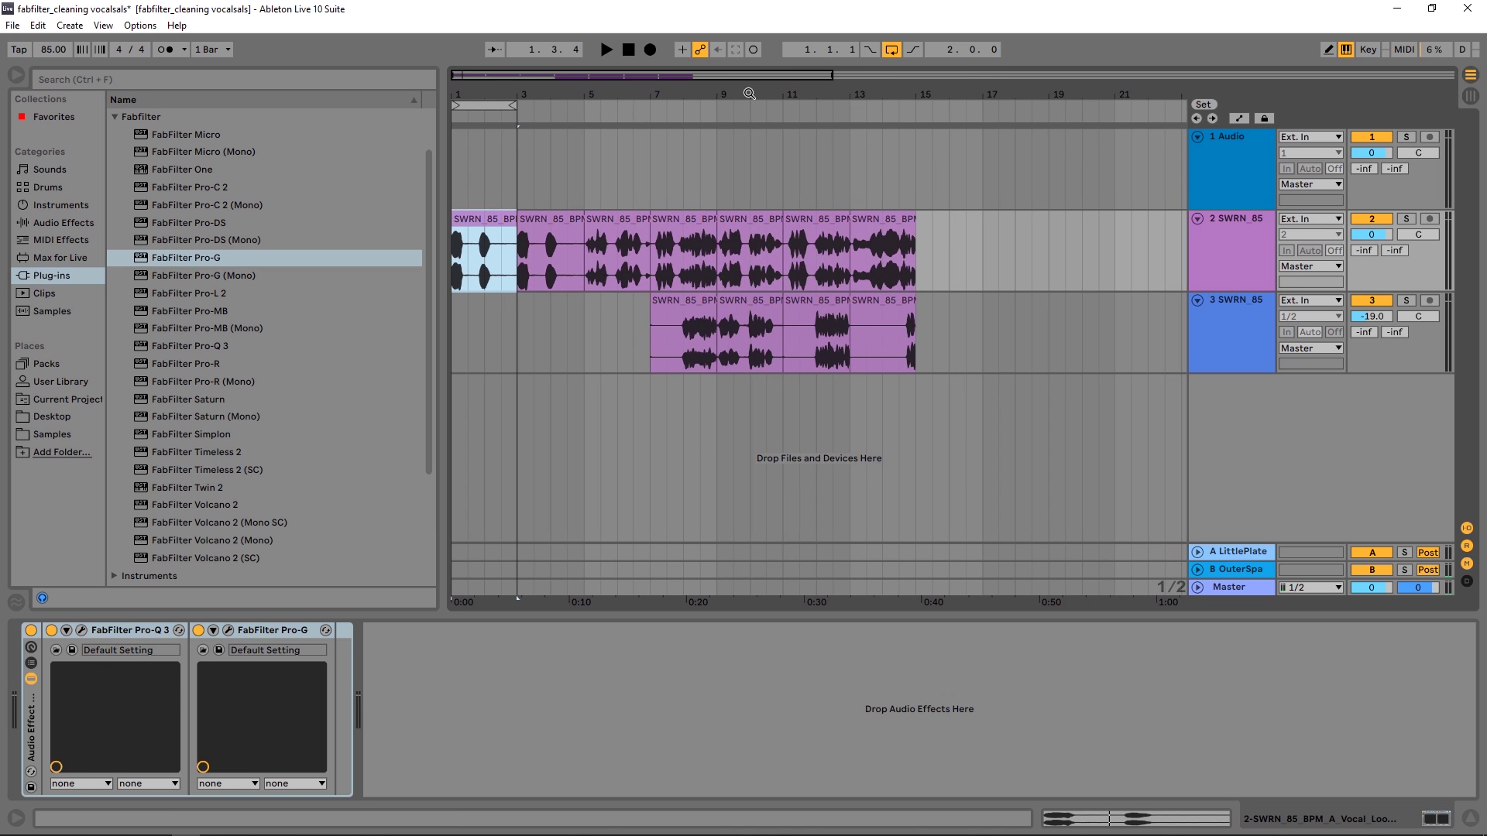
{"action": "left_click", "coordinate": [596, 265]}
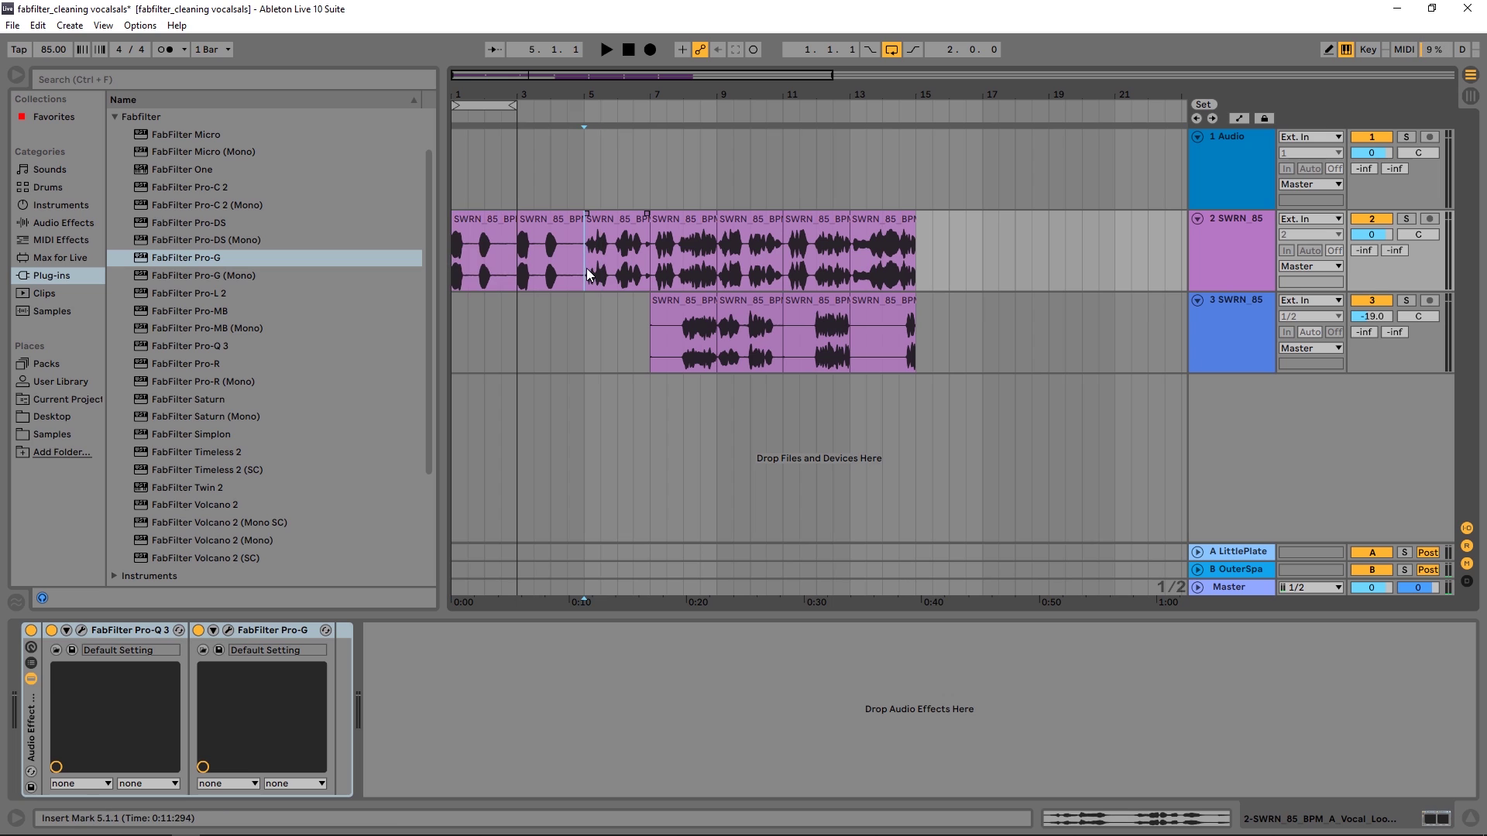
{"action": "left_click_drag", "start_coordinate": [587, 267], "coordinate": [917, 248]}
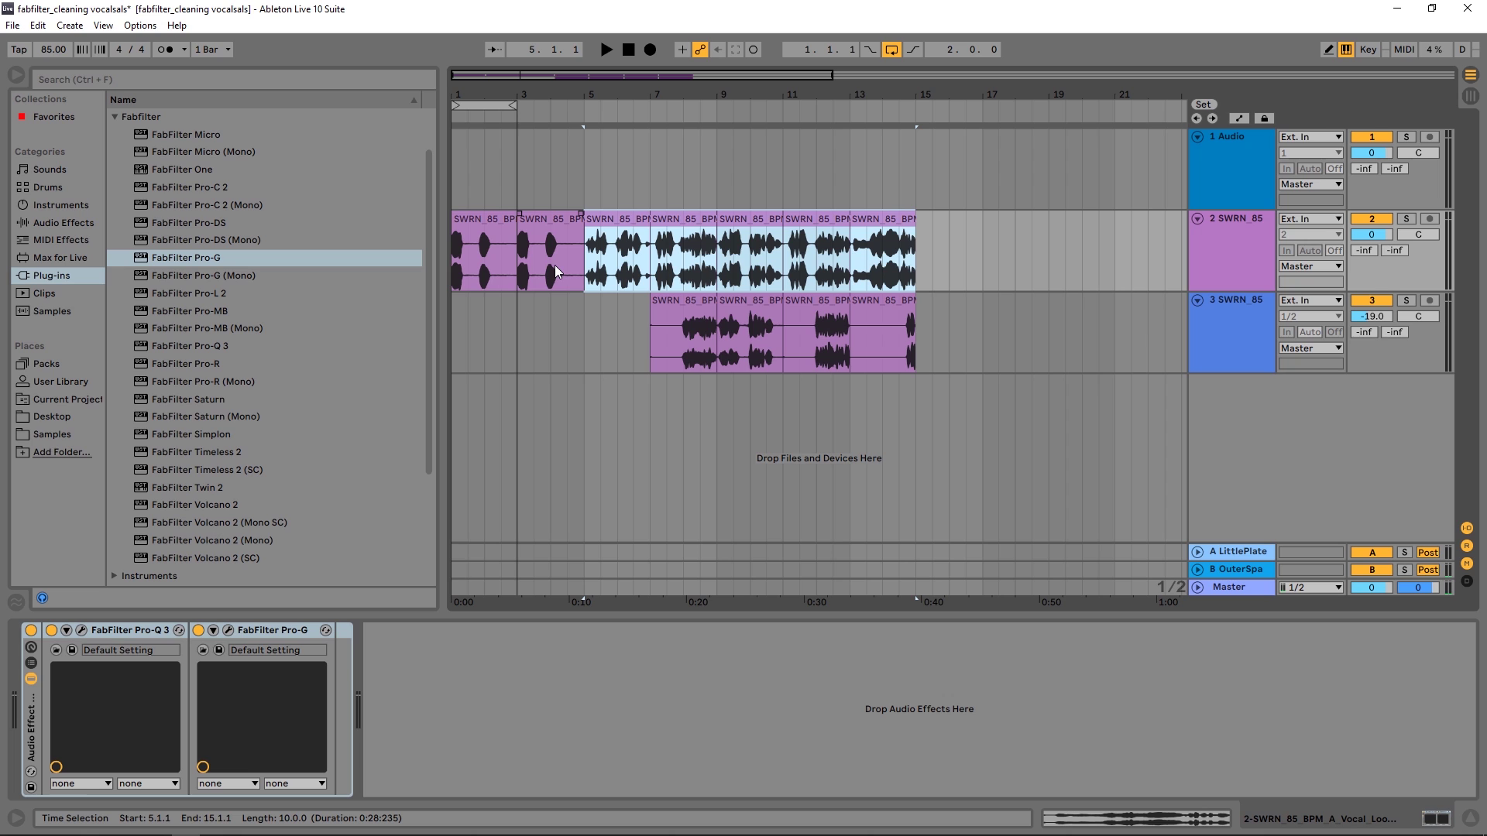
{"action": "left_click", "coordinate": [81, 631]}
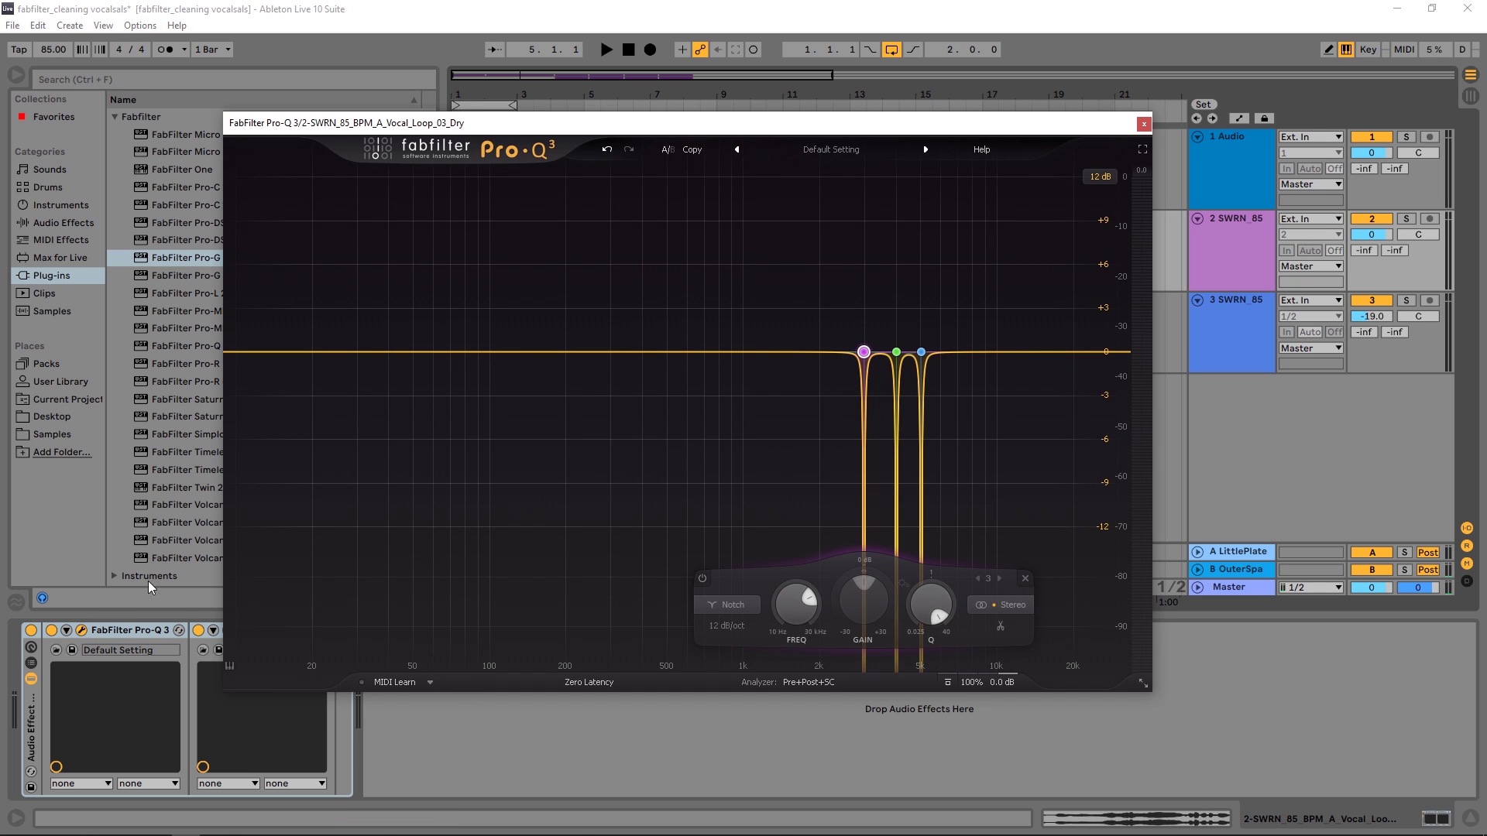
{"action": "mouse_move", "coordinate": [844, 462]}
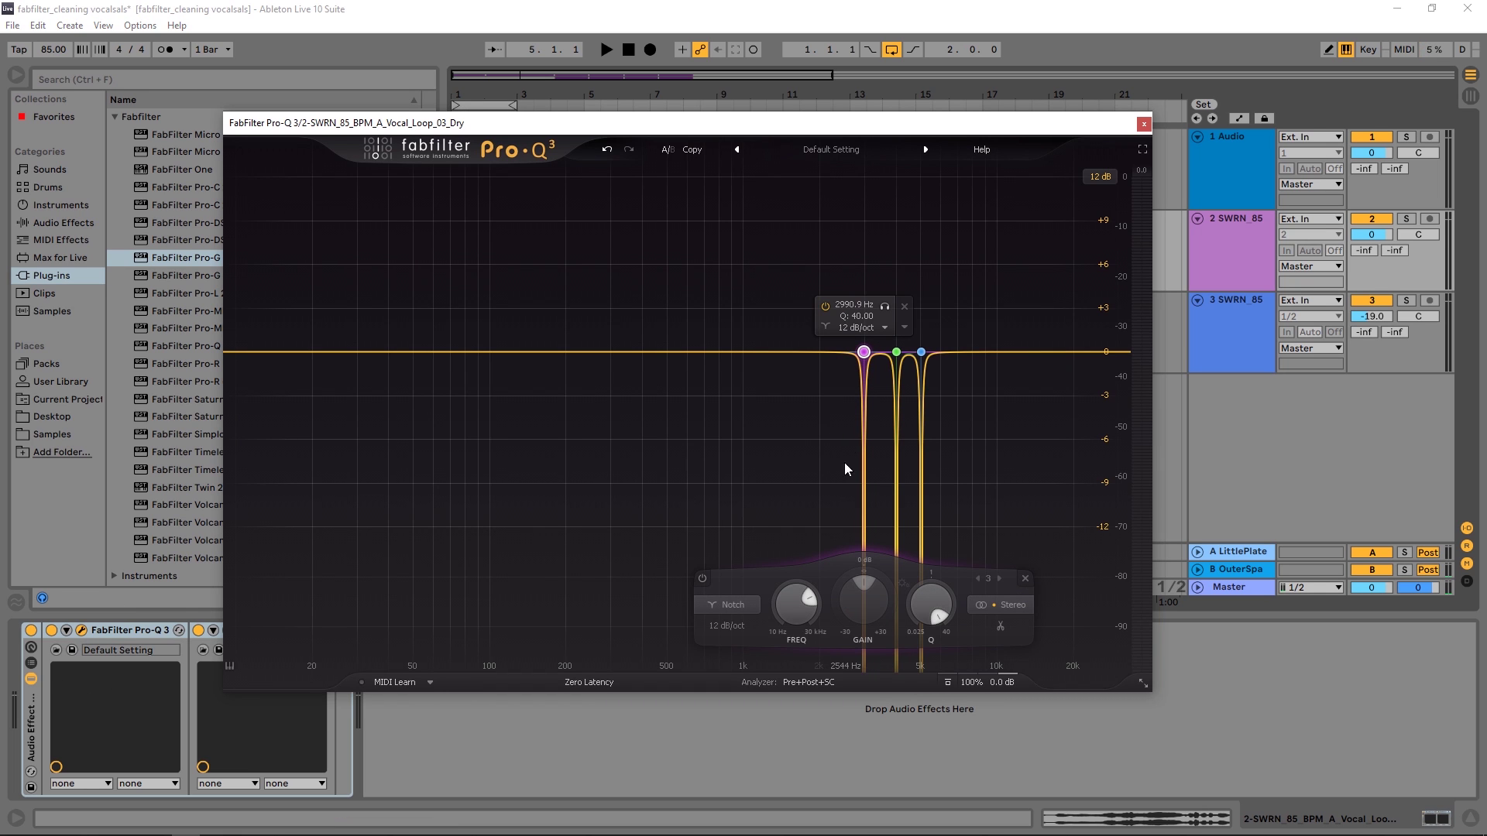